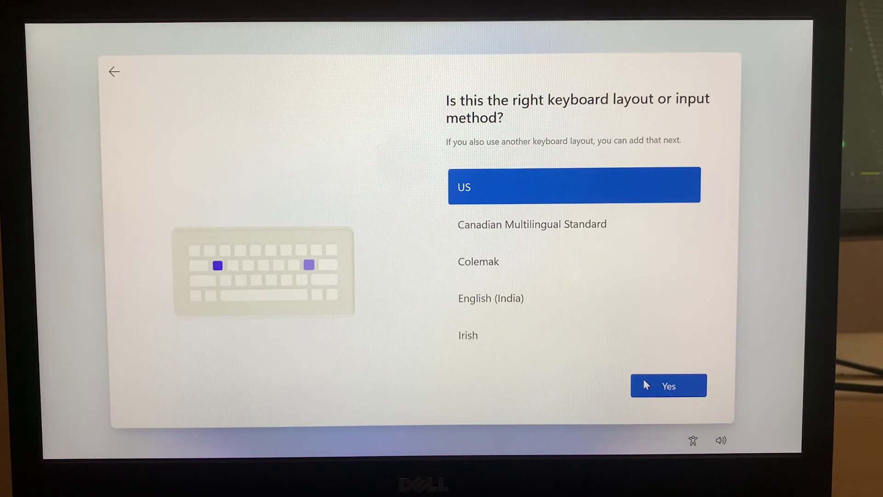
# Accept US as the keyboard layout in the Windows first-time setup.
pyautogui.click(644, 384)
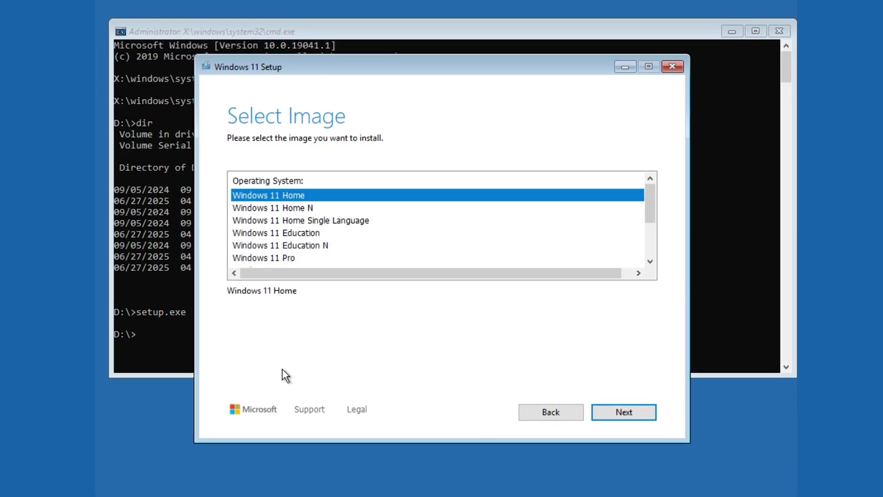
# Select the Windows 11 edition to install from the list of operating system images.
pyautogui.scroll(-1, 300, 232)
pyautogui.click(281, 225)
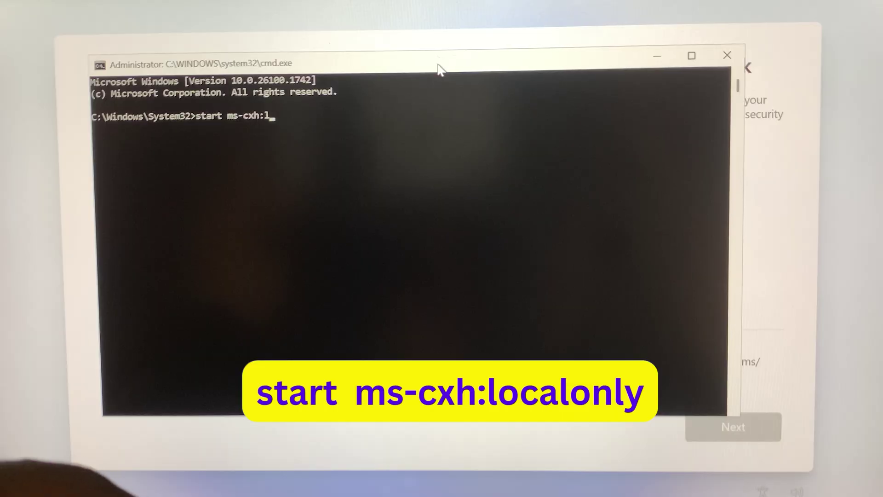
# Complete the command start ms-cxh:localonly in the Command Prompt.
pyautogui.write('oca')
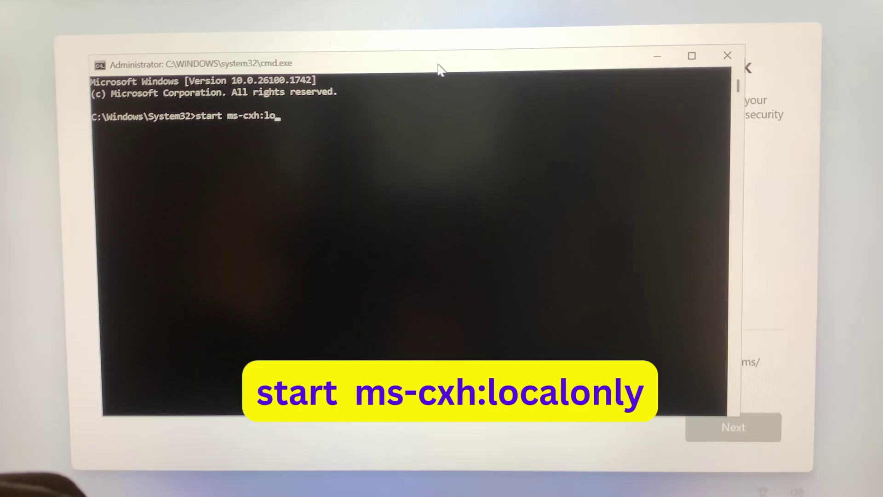
pyautogui.write('lonly')
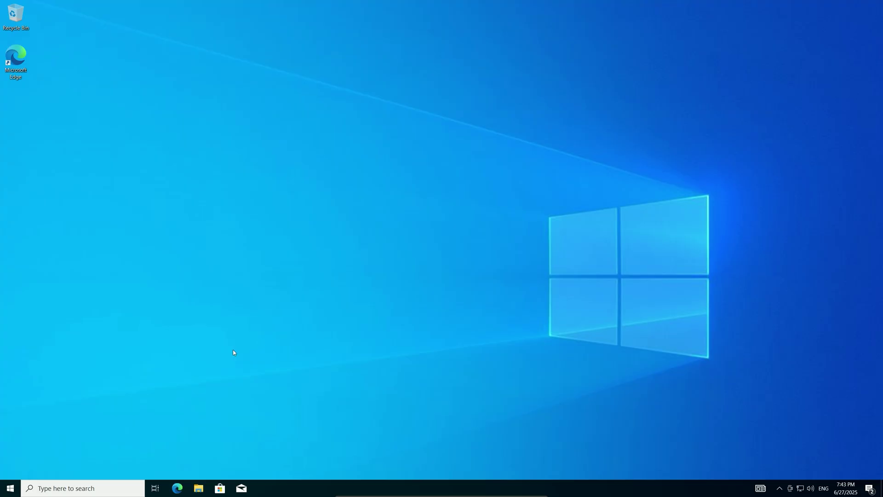
# Open Disk Management and move its window closer to the middle of the desktop.
pyautogui.rightClick(13, 488)
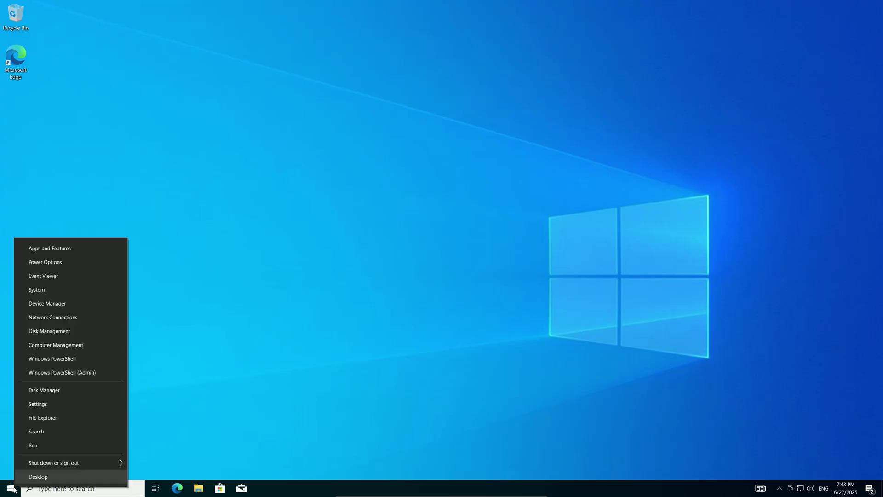
pyautogui.click(54, 332)
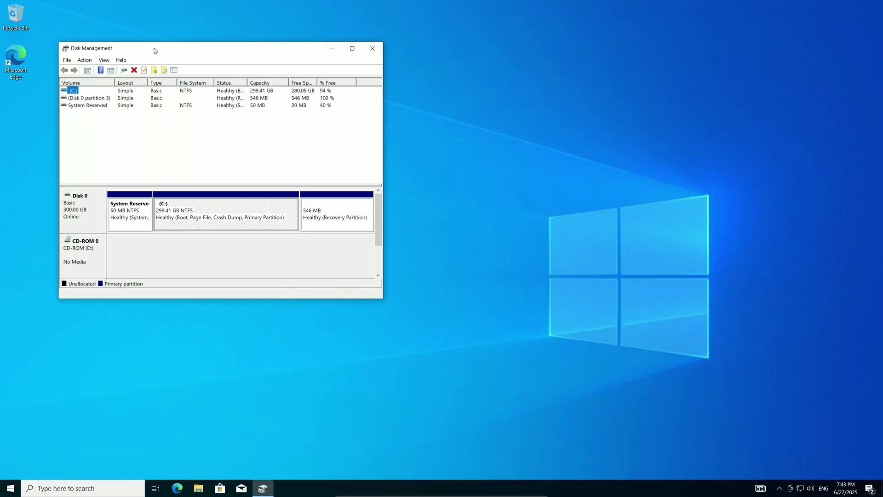
pyautogui.moveTo(155, 50); pyautogui.dragTo(233, 75)
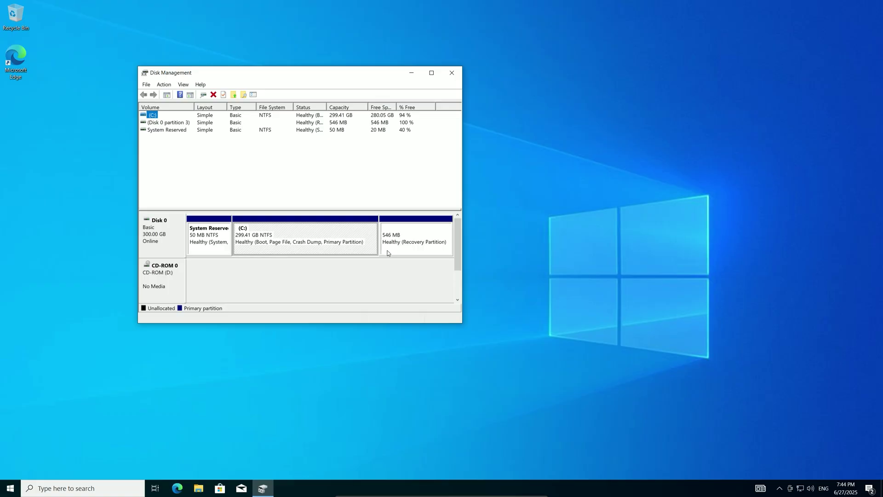
# Shrink the C: volume on Disk 0 by 10000 MB.
pyautogui.rightClick(268, 235)
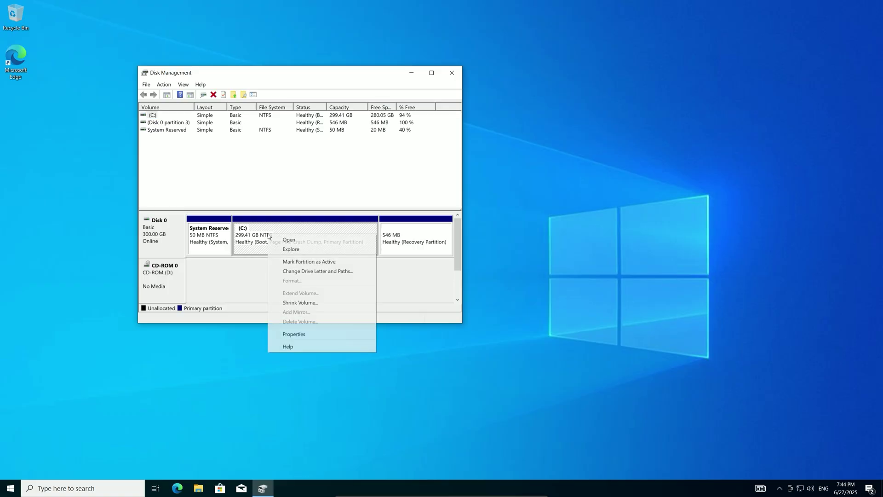
pyautogui.click(290, 303)
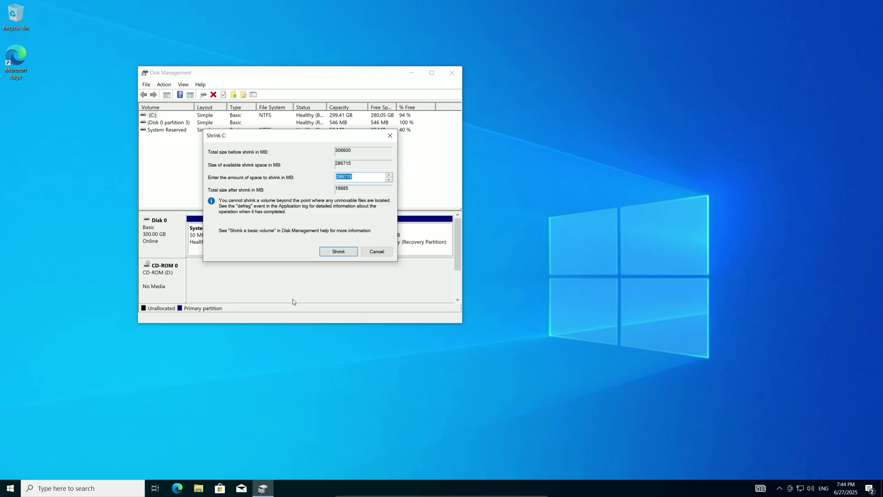
pyautogui.write('10000')
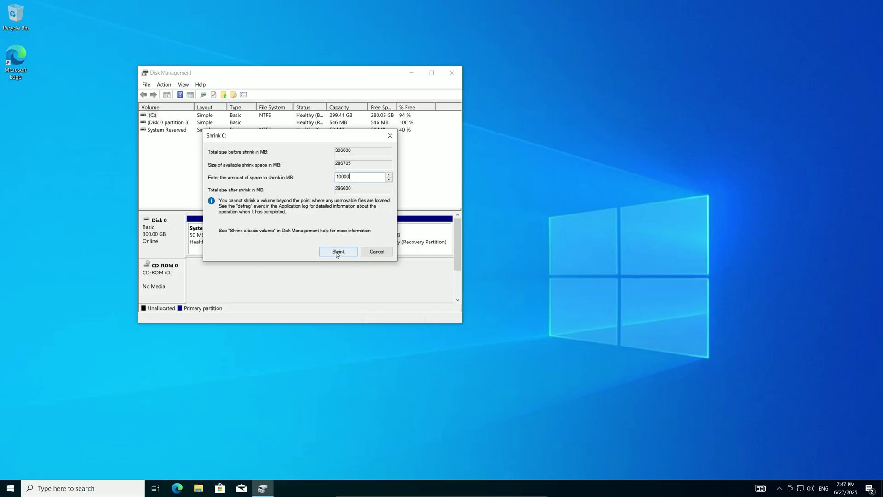
pyautogui.click(338, 251)
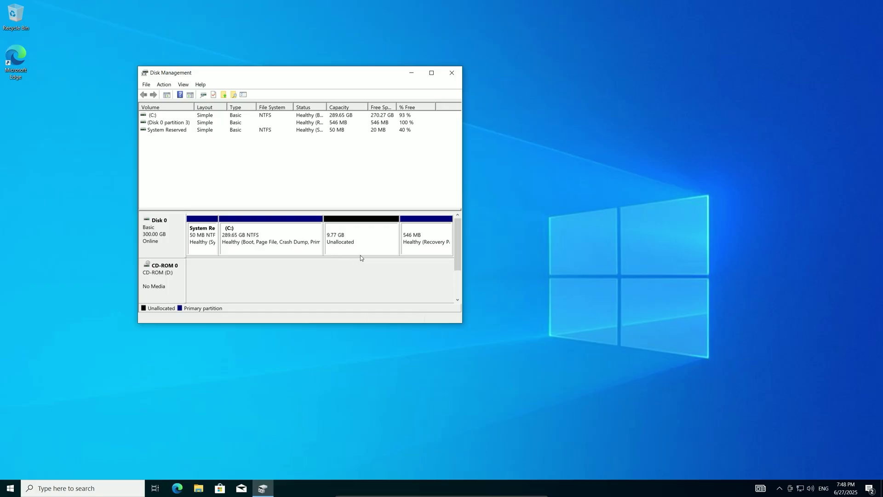
# Start a new simple volume in the unallocated space of Disk 0, keeping the default size and drive letter E.
pyautogui.rightClick(352, 247)
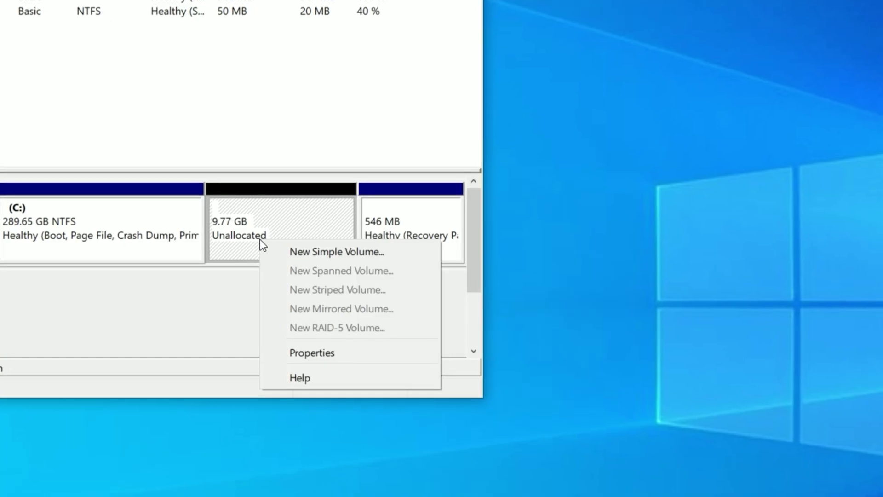
pyautogui.click(316, 251)
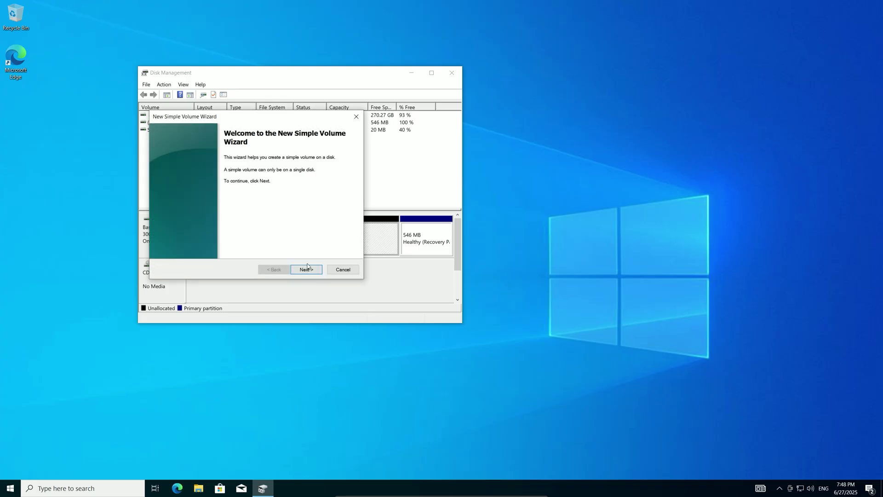
pyautogui.click(307, 268)
pyautogui.click(308, 270)
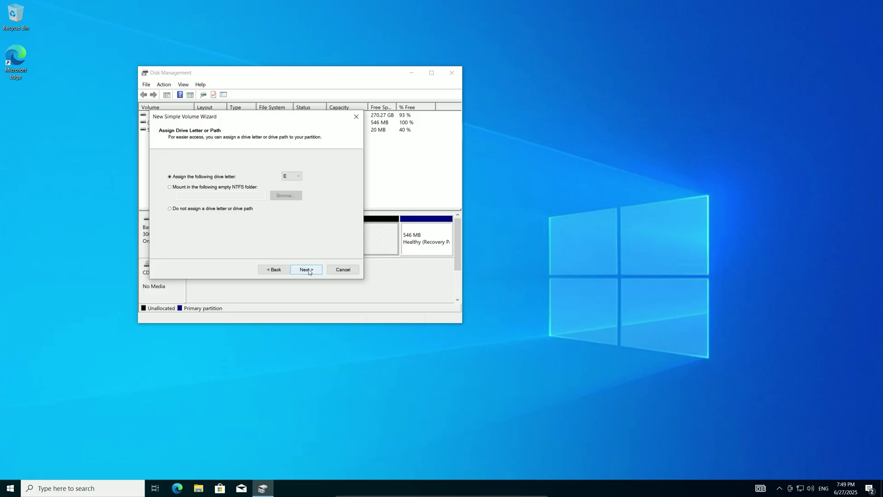
pyautogui.click(305, 270)
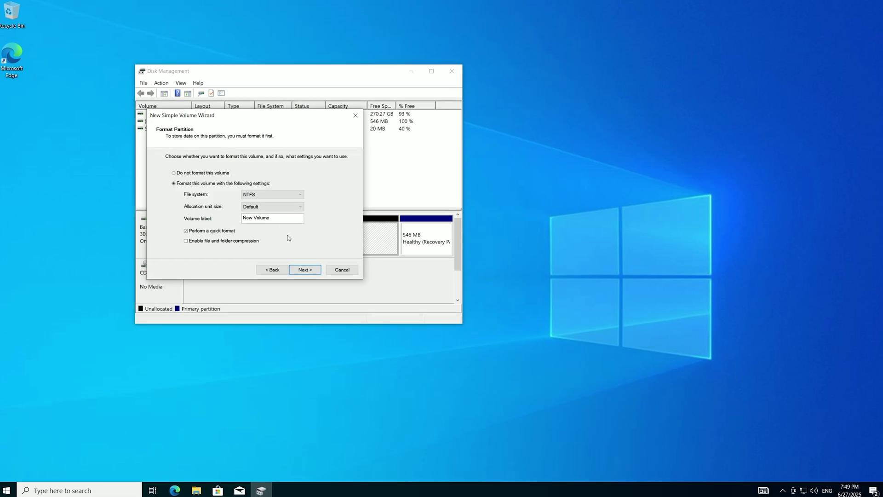
# Label the new volume "Windows installer media" and create it with NTFS and a quick format.
pyautogui.write('Windows ins')
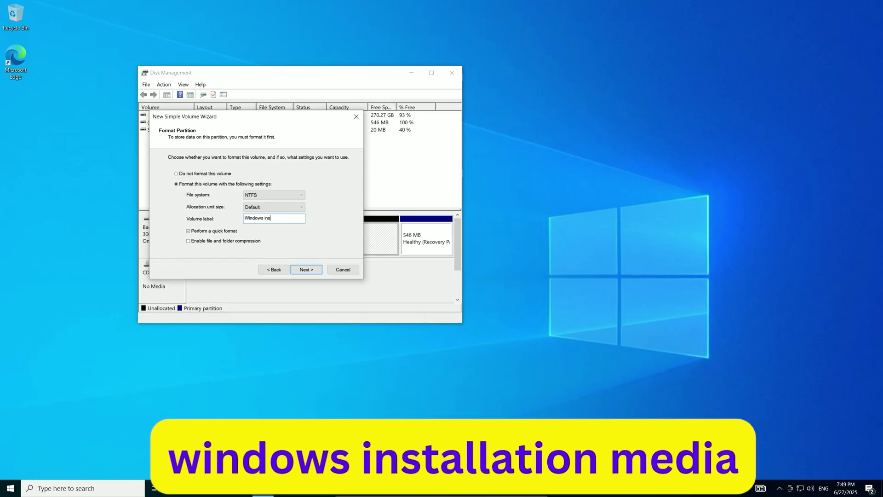
pyautogui.write('taller media')
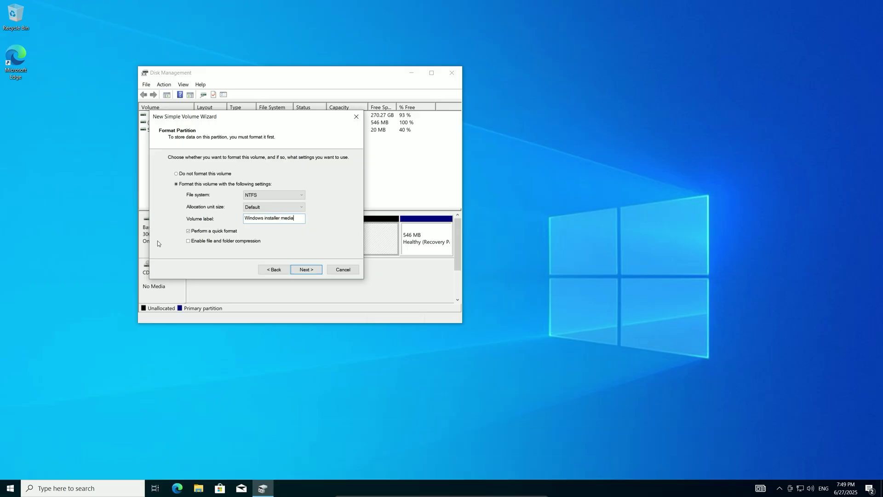
pyautogui.click(305, 269)
pyautogui.click(306, 270)
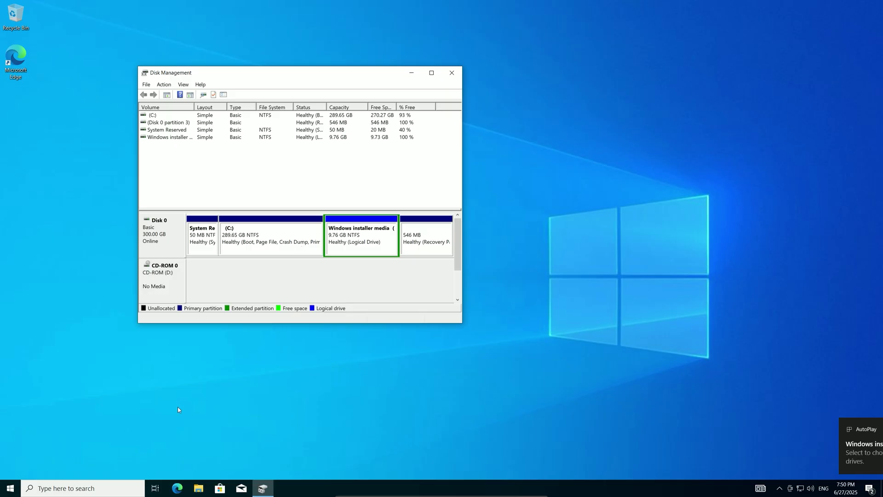
# Check the new E: drive under This PC in File Explorer, and minimize the window.
pyautogui.click(203, 491)
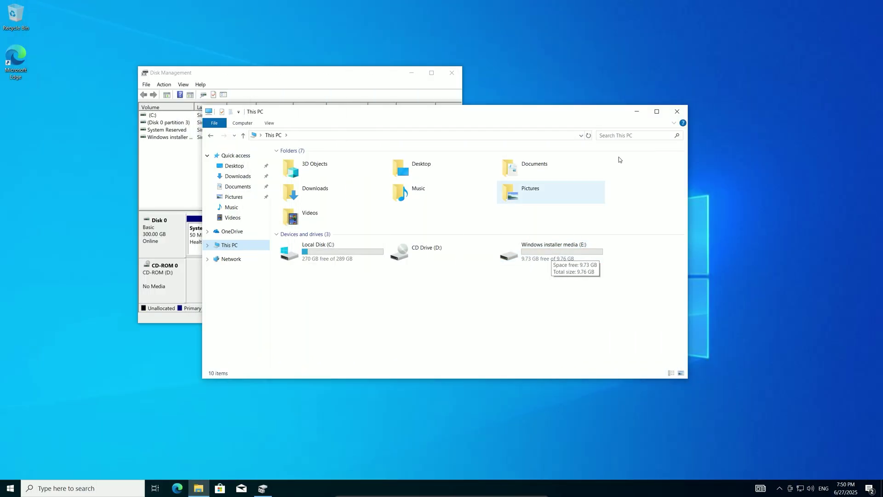
pyautogui.click(636, 111)
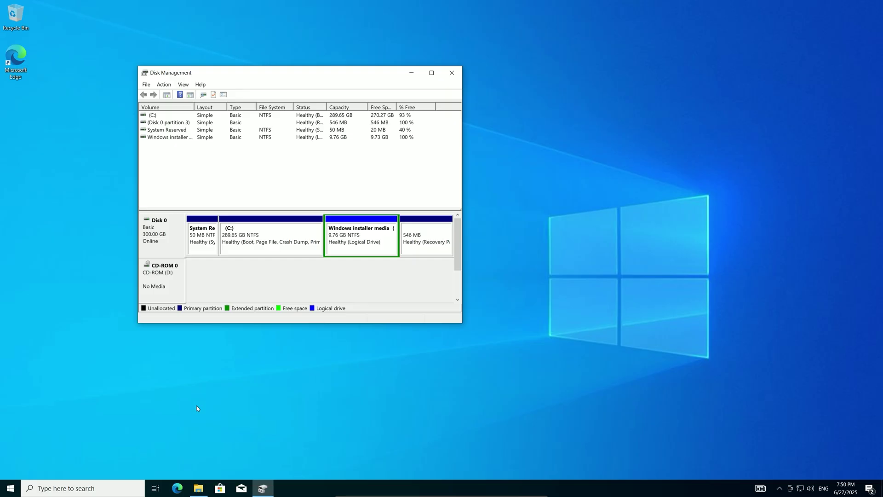
# Switch to Microsoft Edge, search the web for "windows 11 download" and open Microsoft's Download Windows 11 page.
pyautogui.click(177, 488)
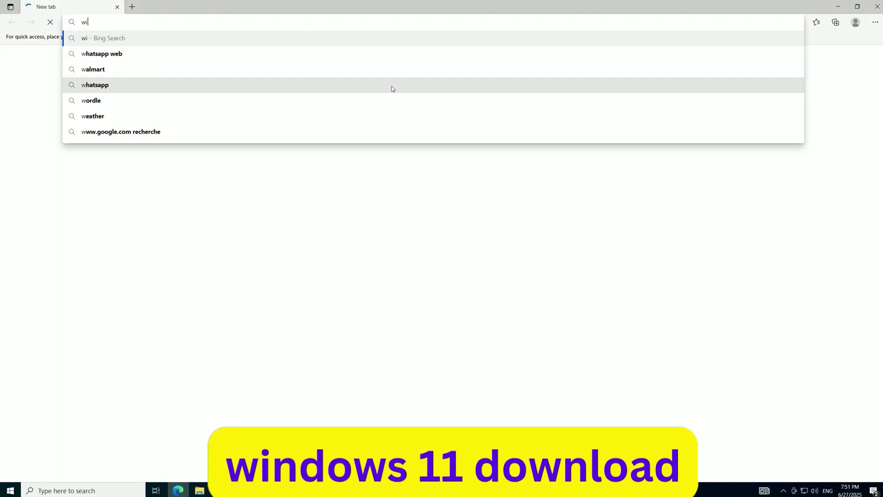
pyautogui.write('ndows 11 do')
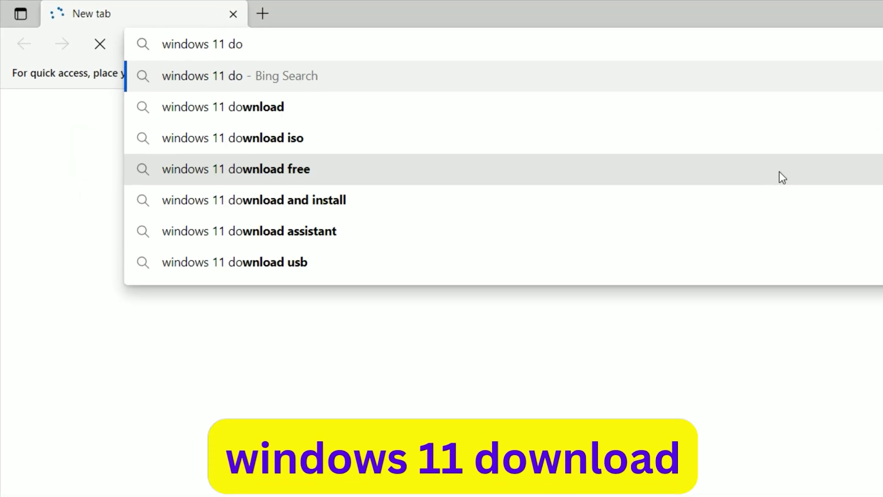
pyautogui.write('w')
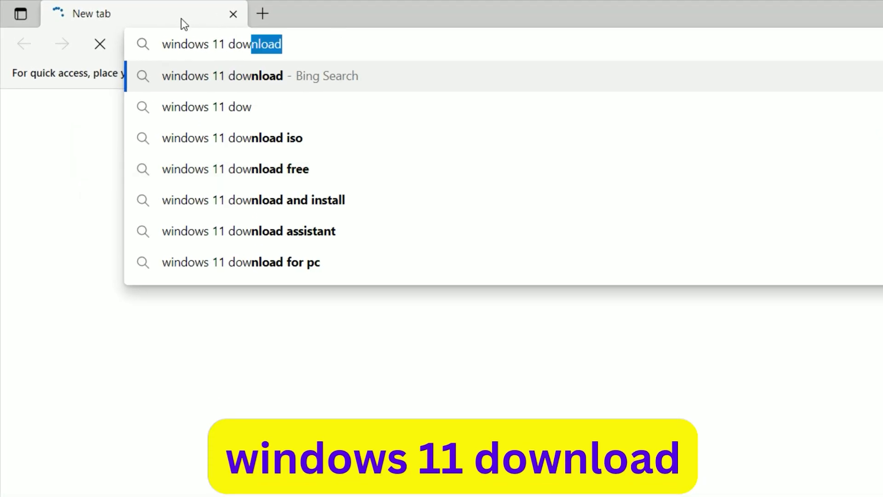
pyautogui.press('Return')
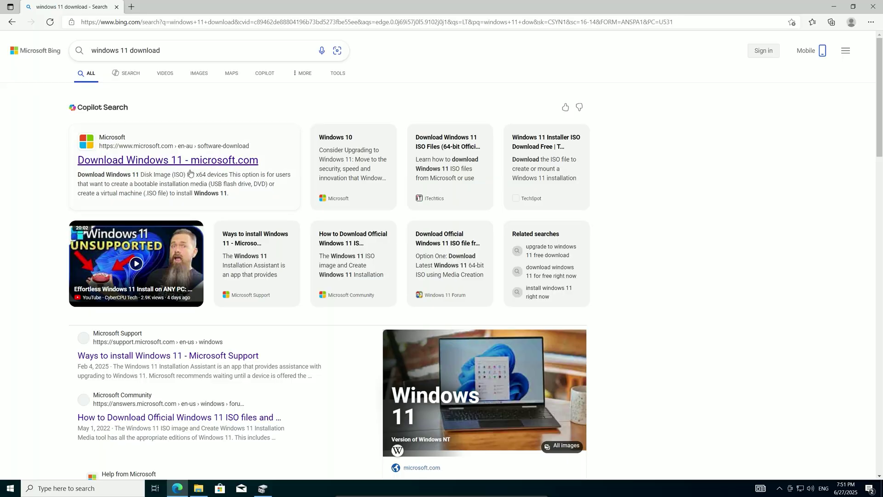
pyautogui.click(373, 320)
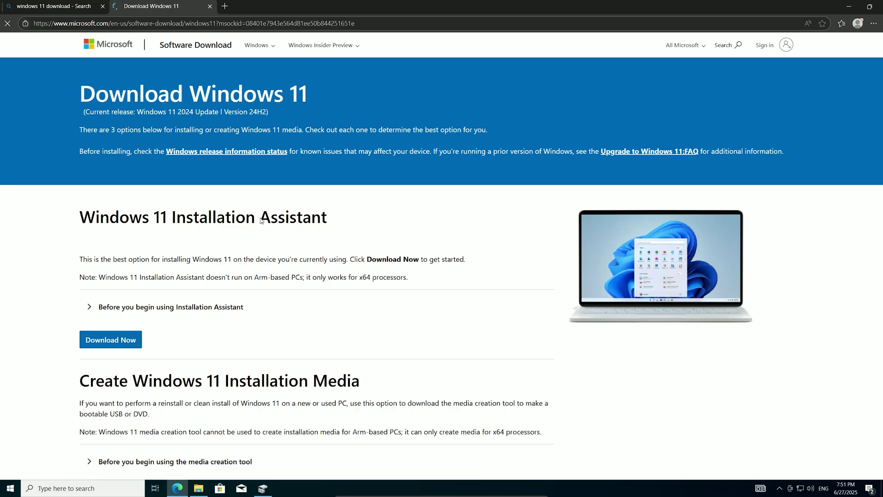
# Choose and confirm Windows 11 (multi-edition ISO for x64 devices) as the disk image to download.
pyautogui.scroll(-5, 260, 220)
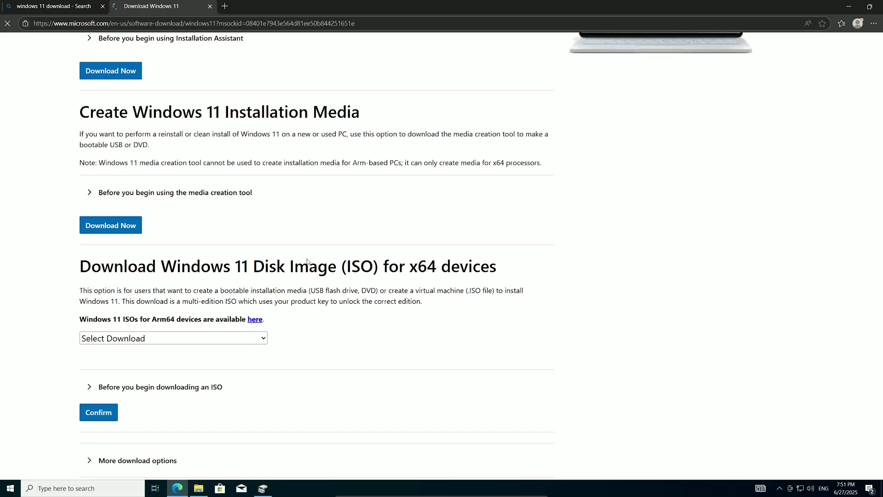
pyautogui.click(233, 340)
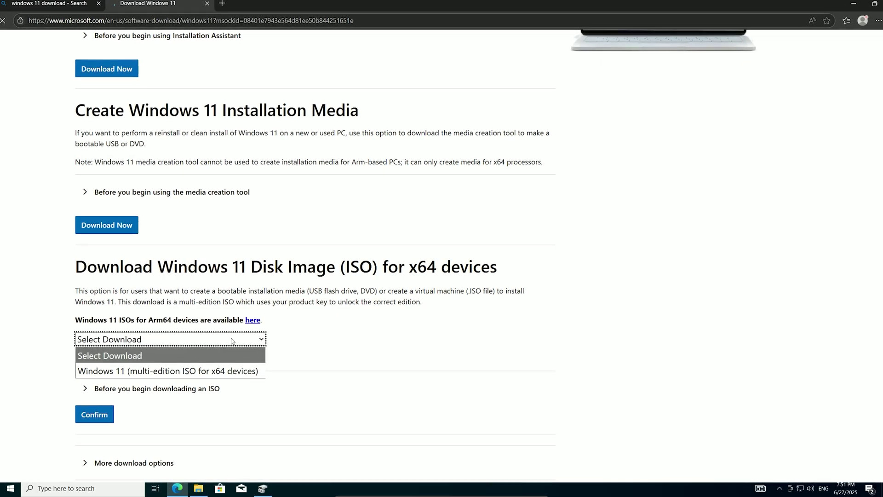
pyautogui.click(187, 371)
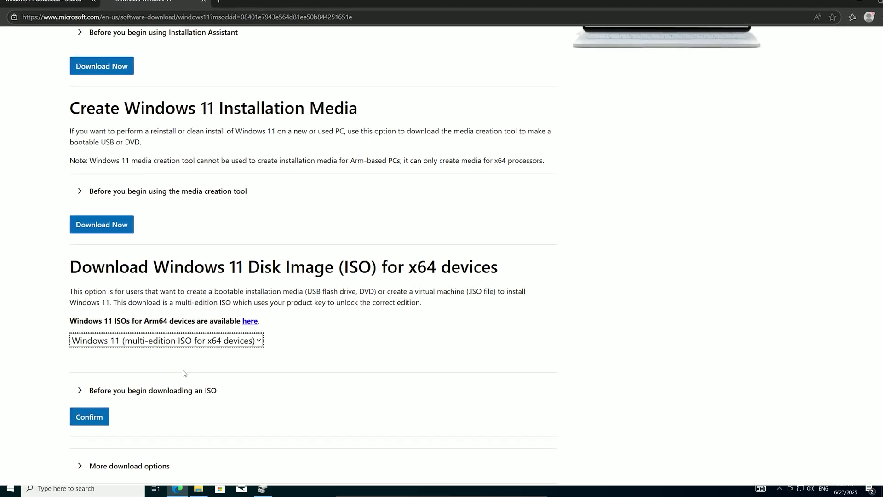
pyautogui.click(90, 418)
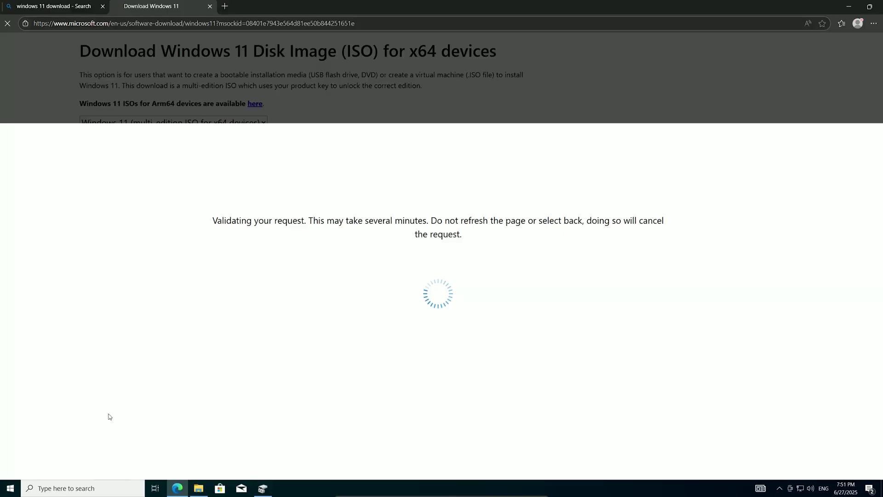
# Confirm English (United States) as the product language and start the 64-bit download.
pyautogui.click(161, 293)
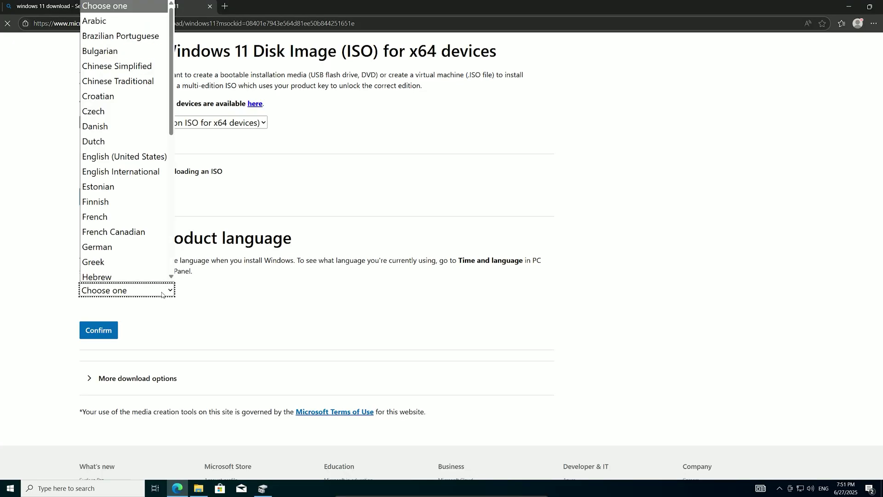
pyautogui.click(135, 158)
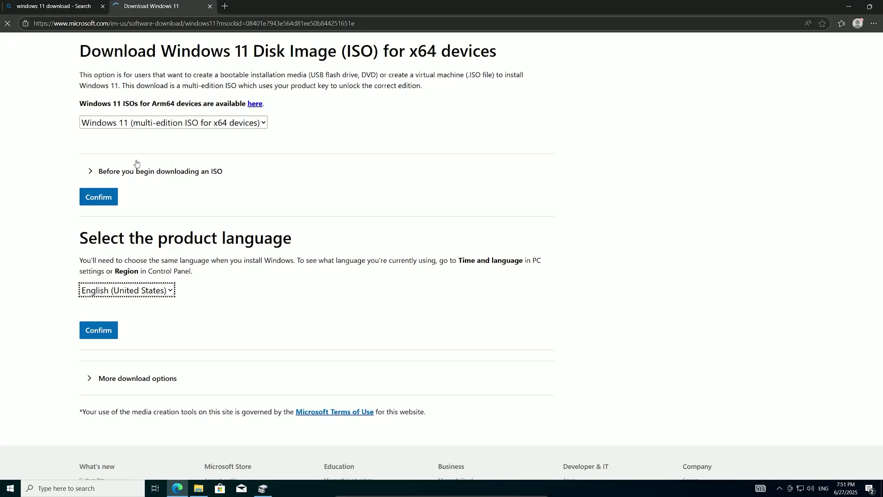
pyautogui.click(114, 331)
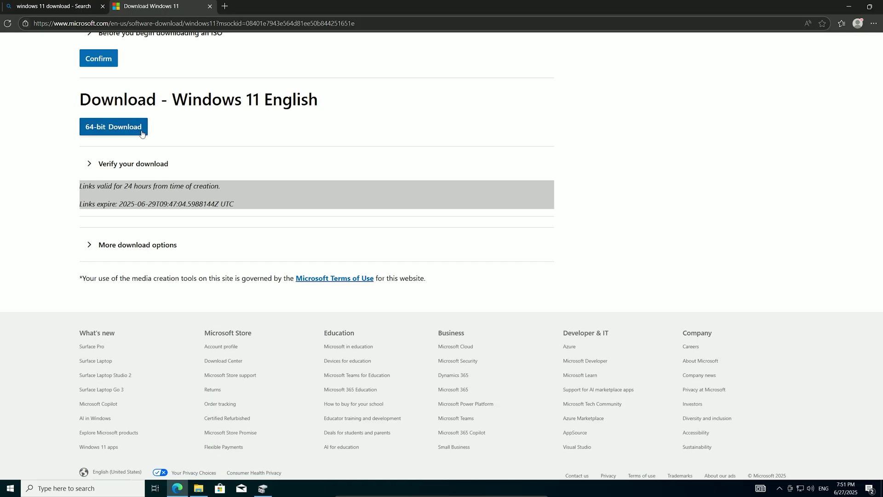
pyautogui.click(142, 133)
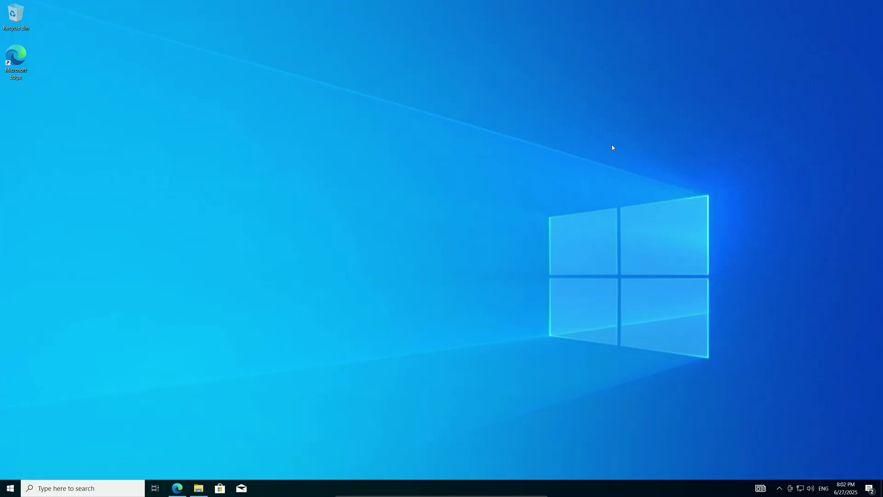
# Mount the downloaded Win11_24H2_English_x64 disc image from the Downloads folder in File Explorer.
pyautogui.click(194, 491)
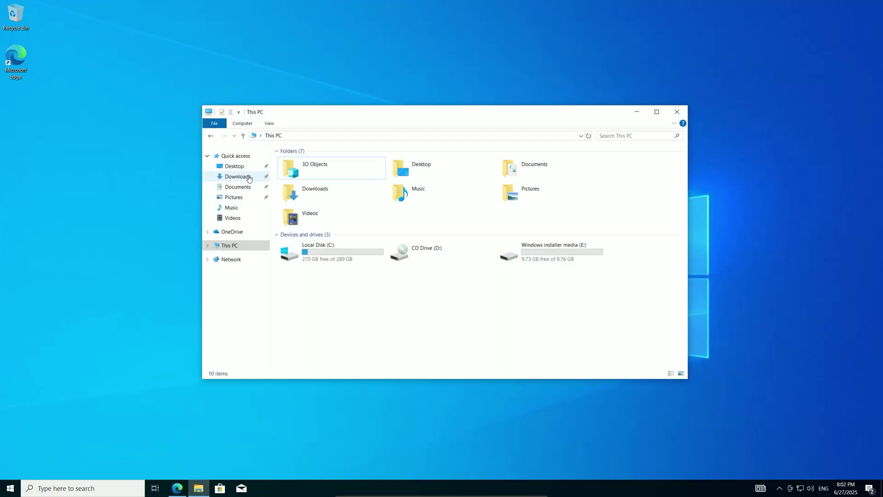
pyautogui.click(249, 178)
pyautogui.click(302, 173)
pyautogui.rightClick(303, 172)
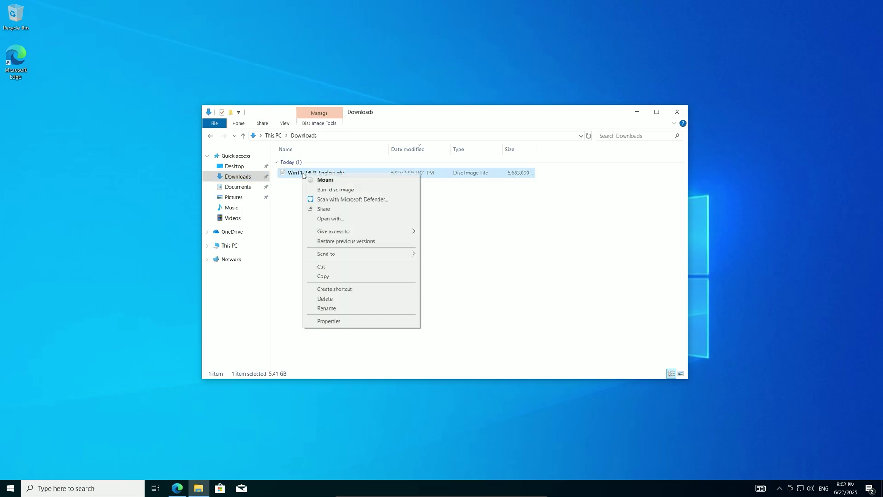
pyautogui.click(318, 180)
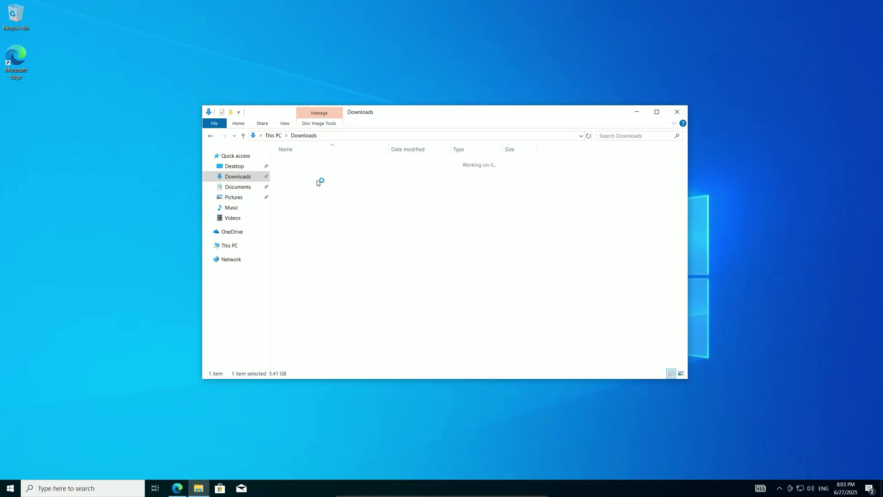
# Open the mounted DVD Drive (F:) and copy all of its files and folders.
pyautogui.rightClick(335, 278)
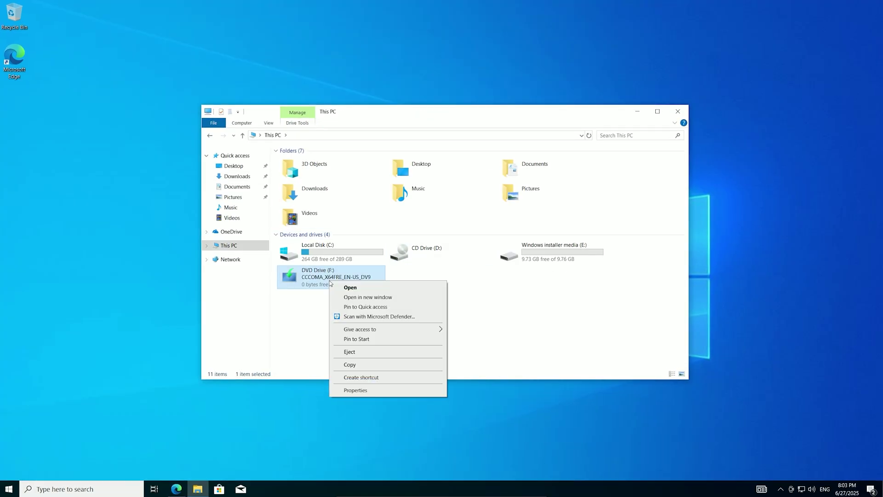
pyautogui.click(353, 290)
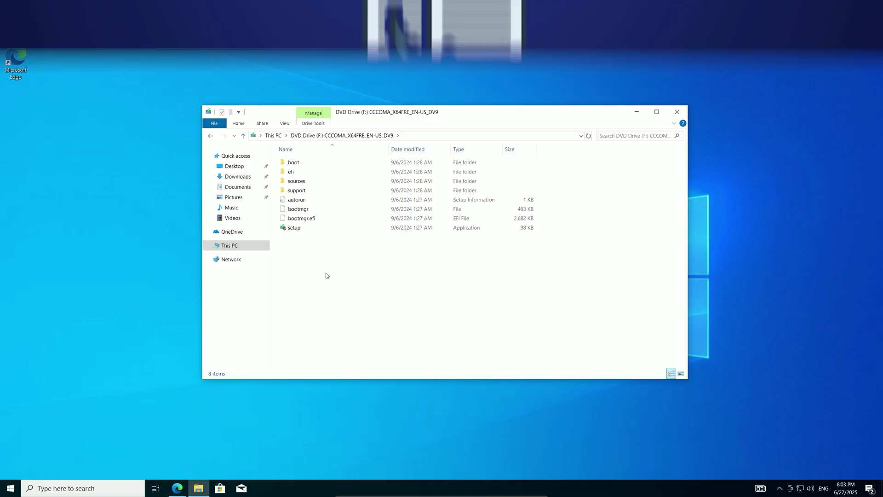
pyautogui.moveTo(302, 251); pyautogui.dragTo(303, 161)
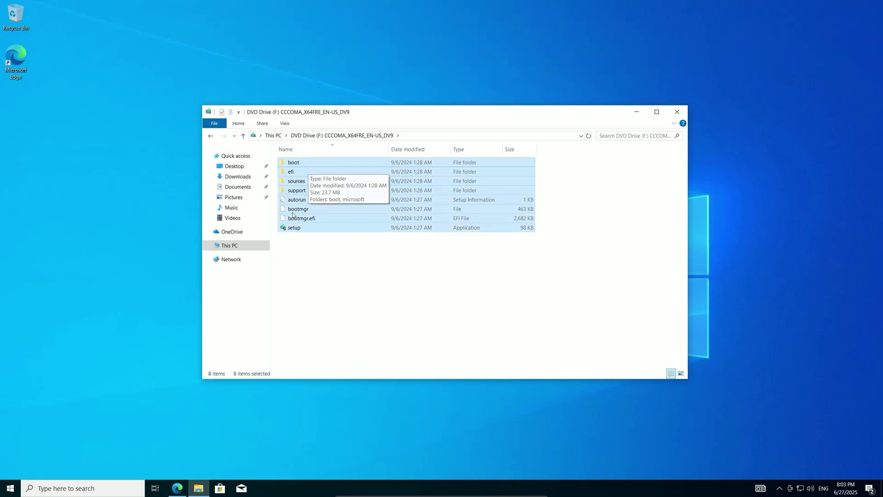
pyautogui.rightClick(291, 180)
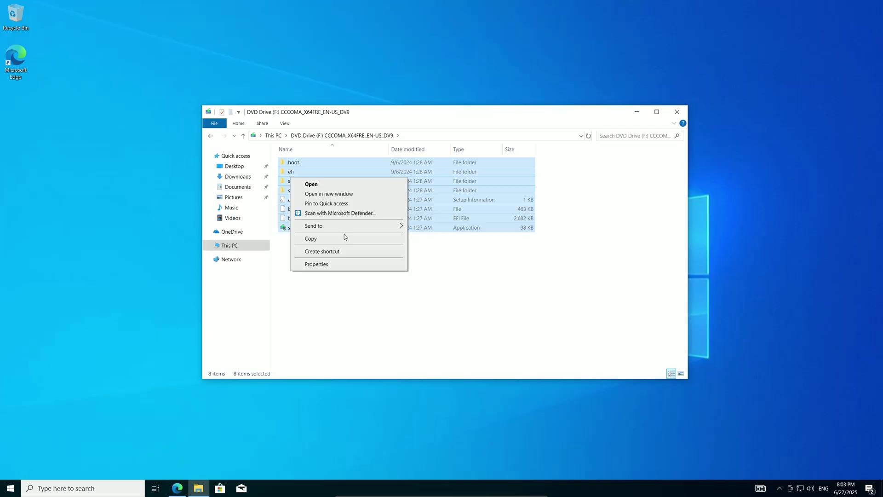
pyautogui.click(311, 238)
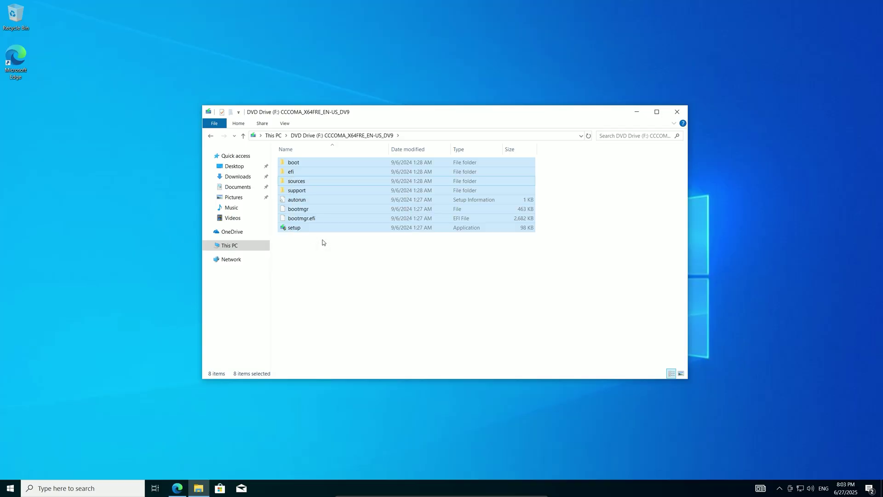
# Paste the copied setup files into the Windows installer media (E:) drive.
pyautogui.click(243, 249)
pyautogui.doubleClick(534, 255)
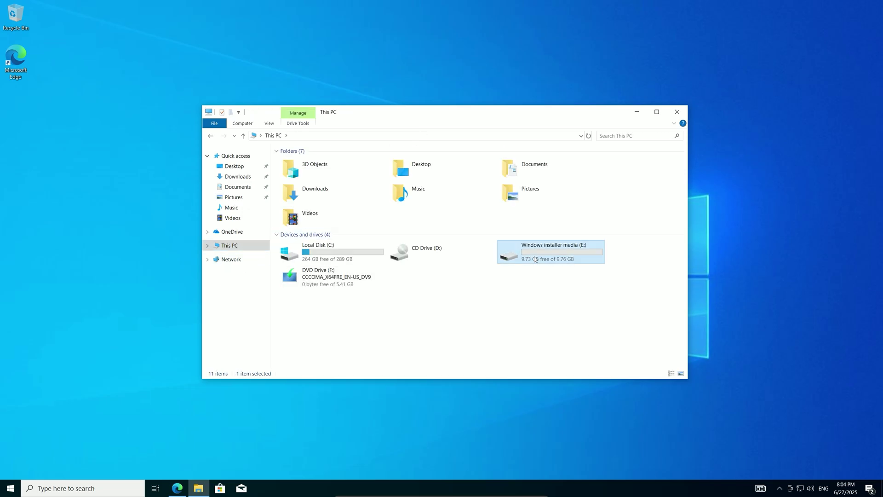
pyautogui.rightClick(415, 177)
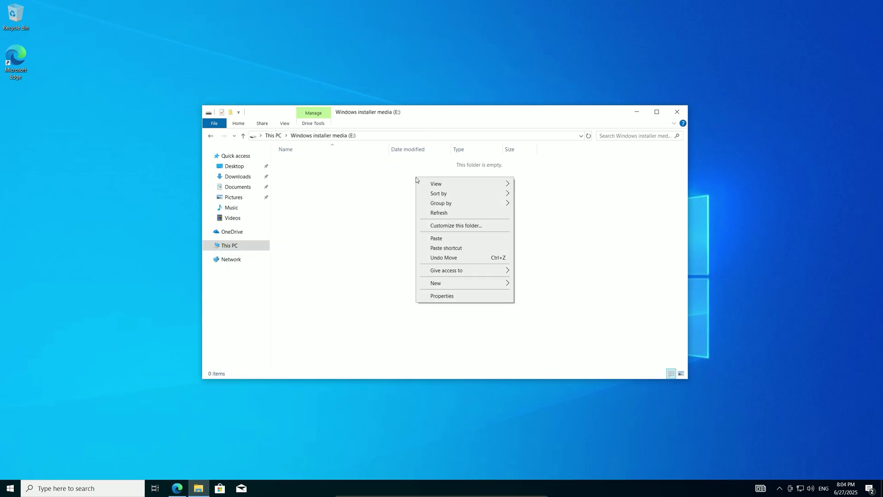
pyautogui.click(444, 237)
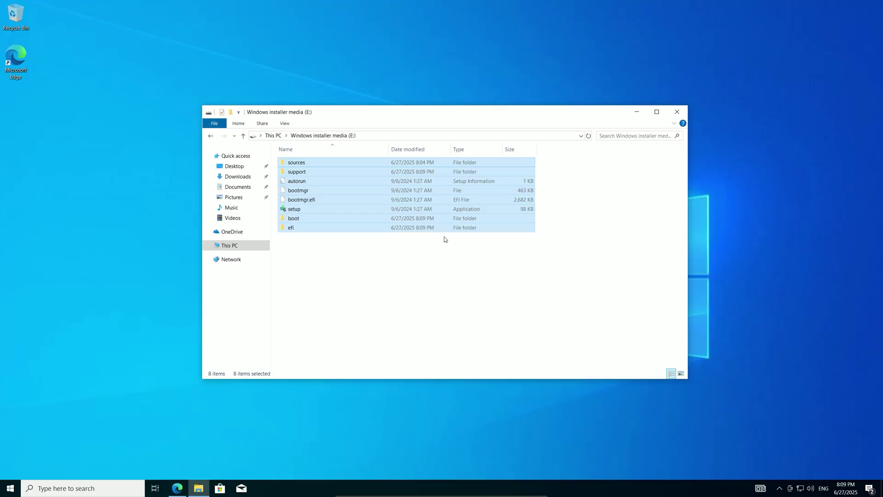
# Eject the mounted DVD Drive (F:) from This PC.
pyautogui.click(230, 245)
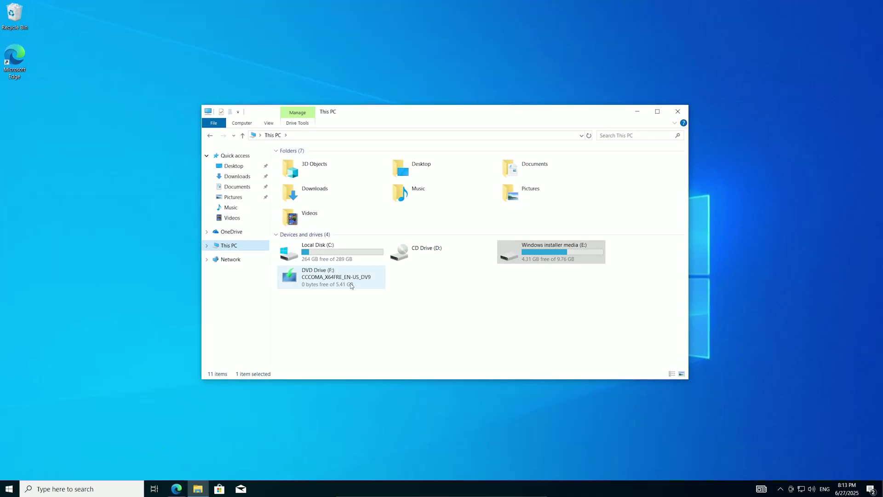
pyautogui.rightClick(350, 286)
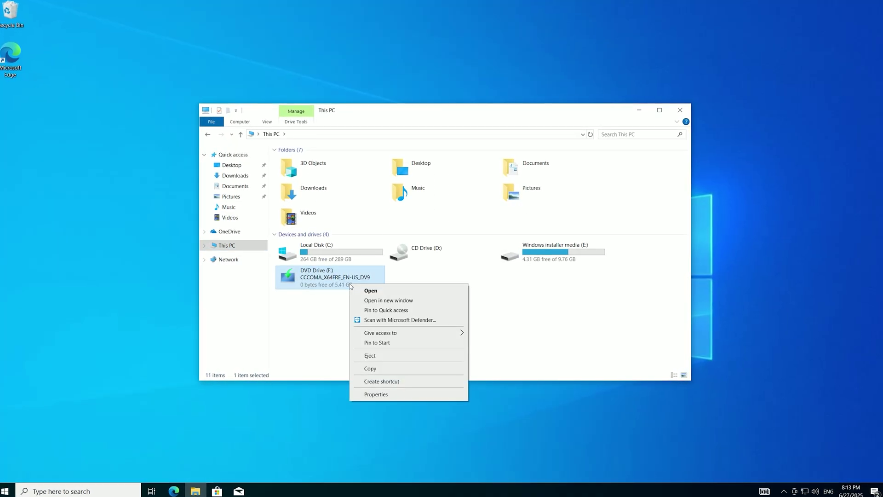
pyautogui.click(363, 362)
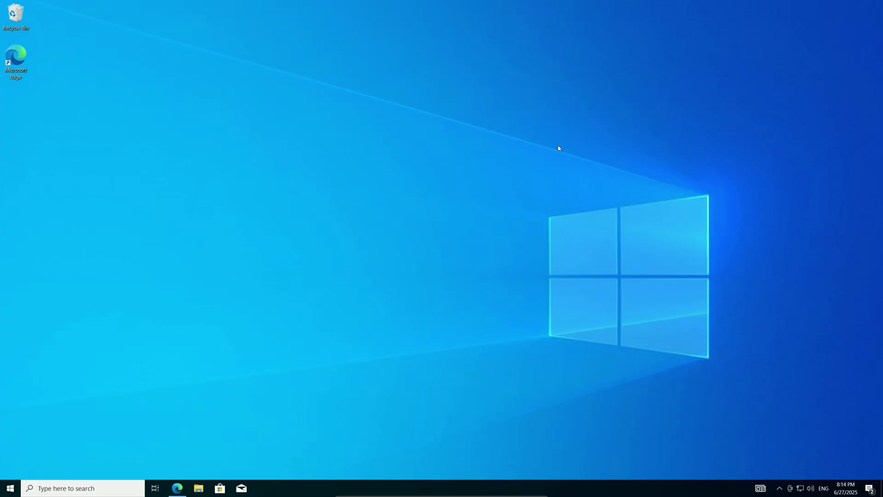
# Restart the PC into the advanced startup environment.
pyautogui.press('shift')
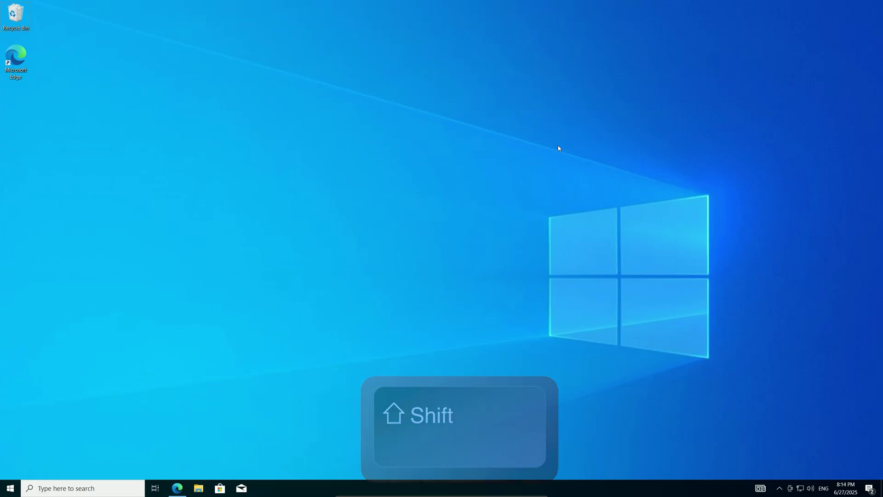
pyautogui.click(14, 484)
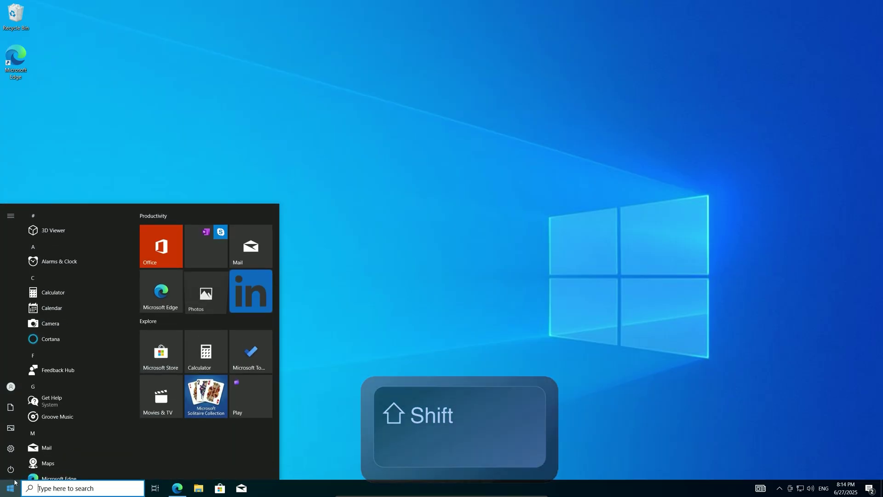
pyautogui.click(11, 470)
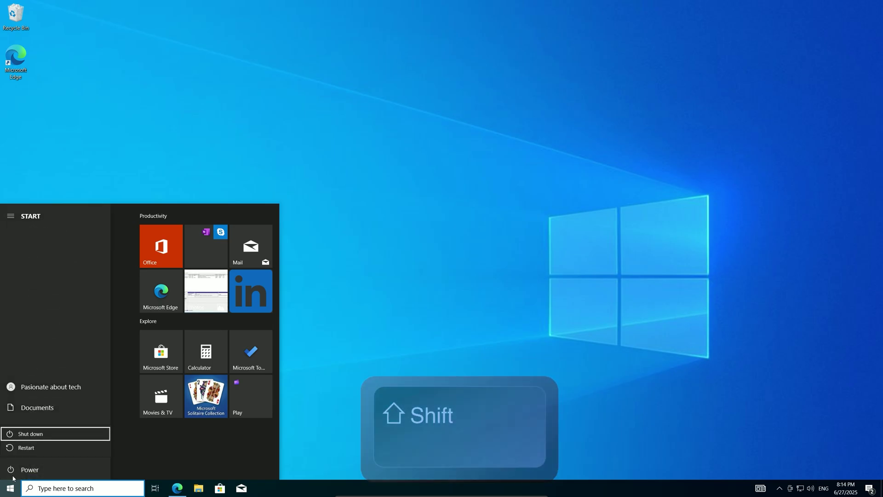
pyautogui.keyDown('shift'); pyautogui.click(26, 448); pyautogui.keyUp('shift')
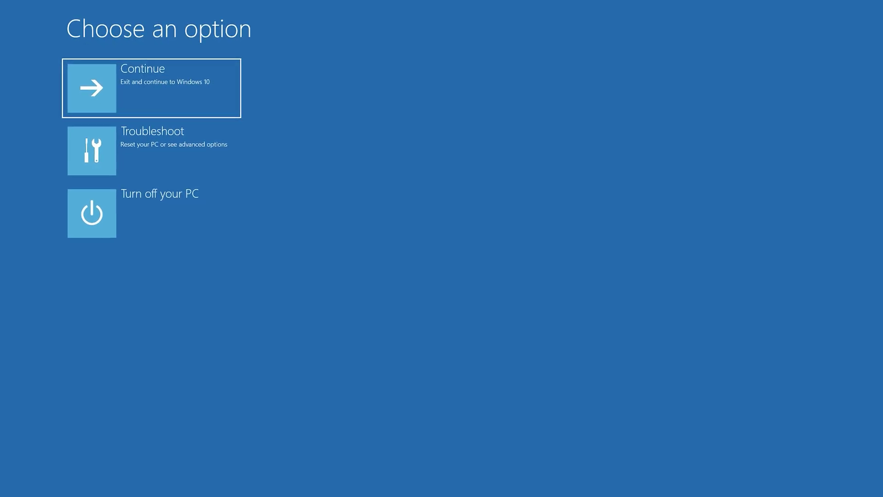
# Open Command Prompt from the advanced troubleshooting options, continuing with the account's password field left blank.
pyautogui.click(199, 153)
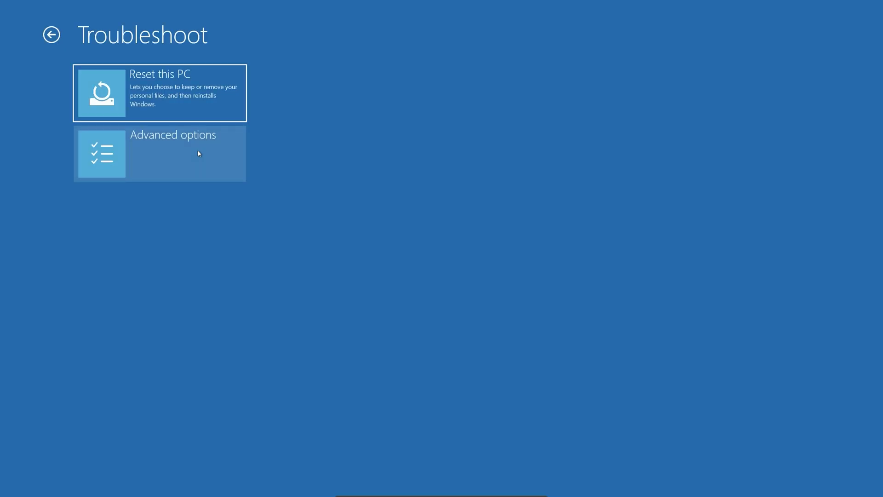
pyautogui.click(157, 155)
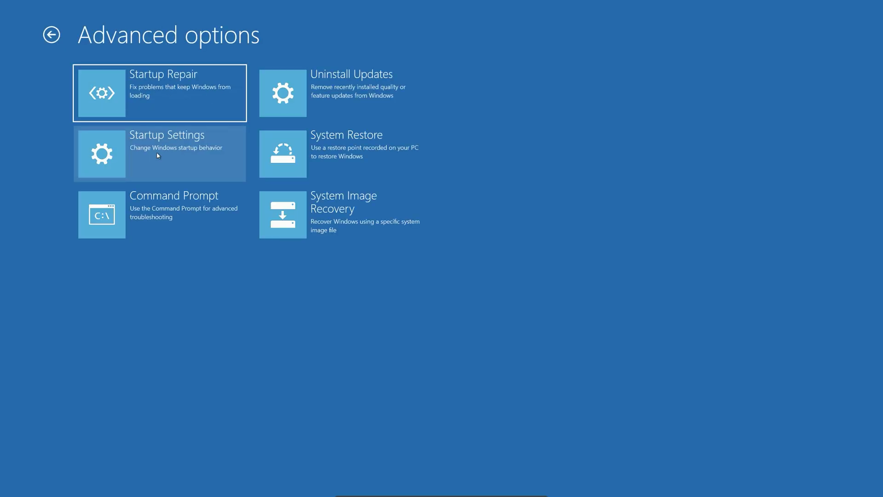
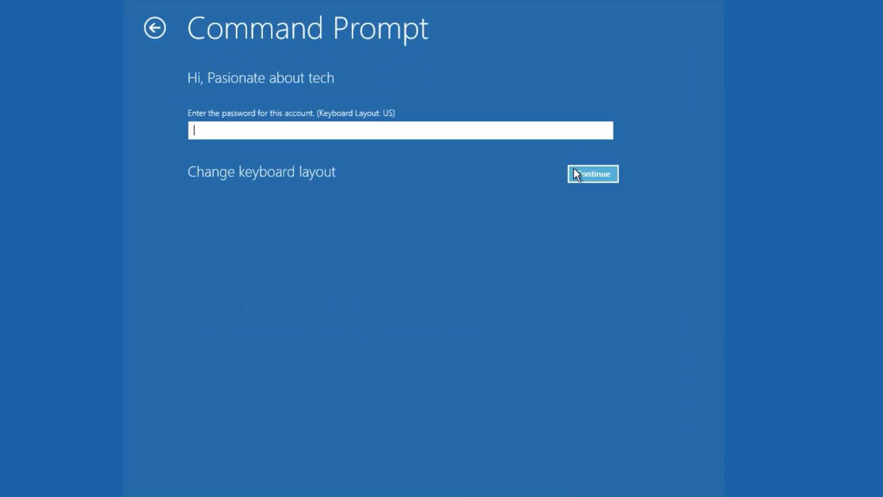
pyautogui.click(584, 180)
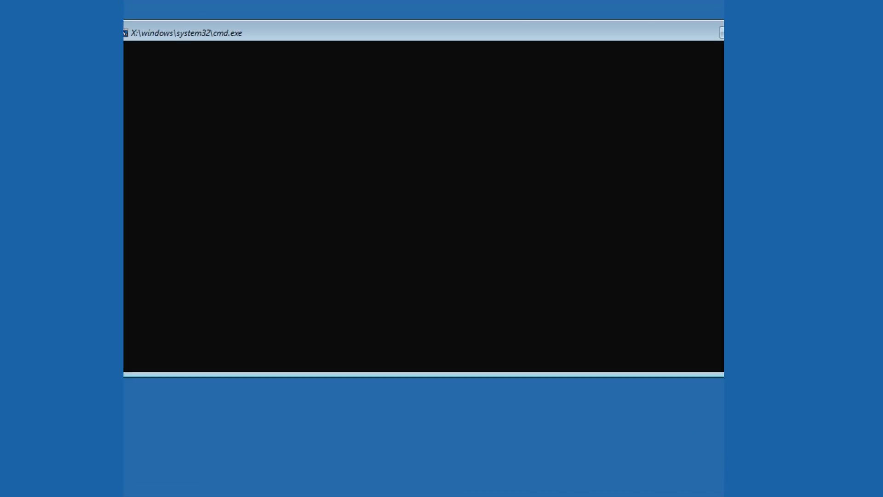
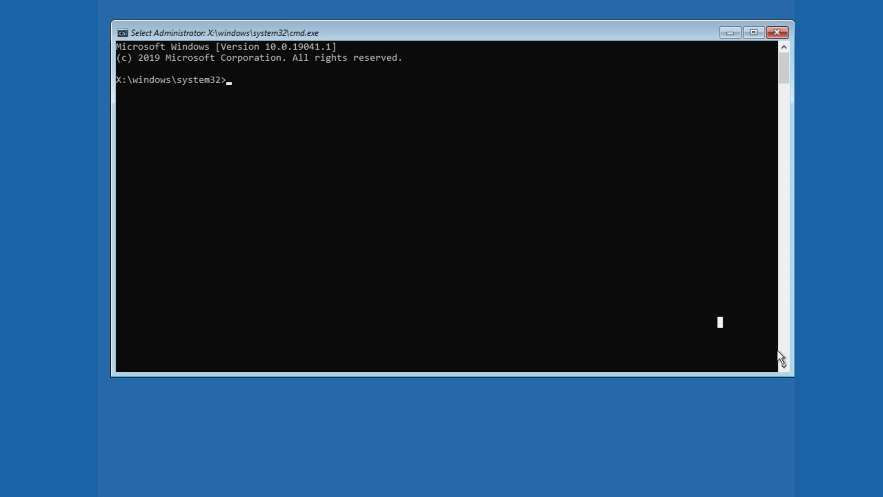
# Launch Notepad with the notepad command, check the Windows installer media drive's letter and contents in its Open dialog, and close Notepad.
pyautogui.write('notepad')
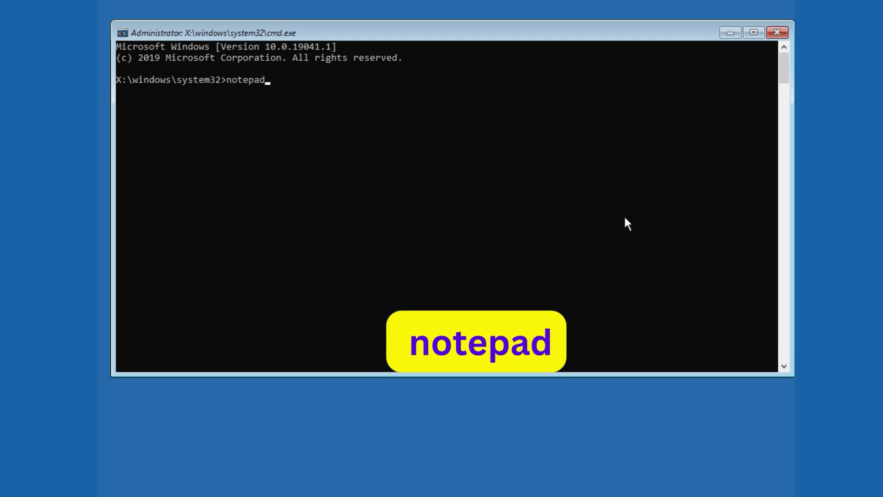
pyautogui.press('Return')
pyautogui.click(159, 67)
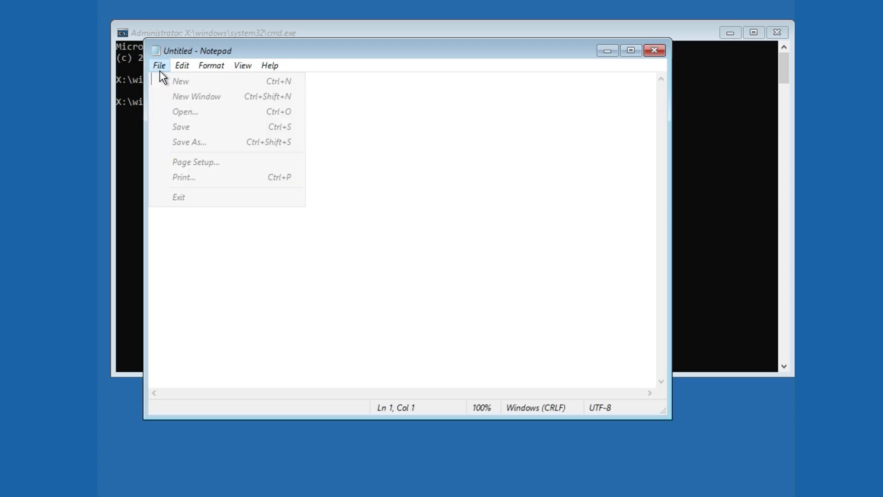
pyautogui.click(182, 114)
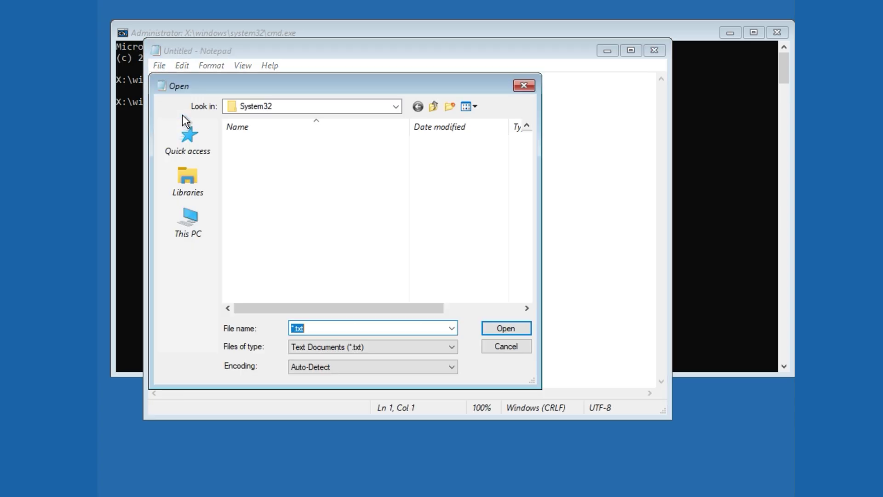
pyautogui.click(187, 223)
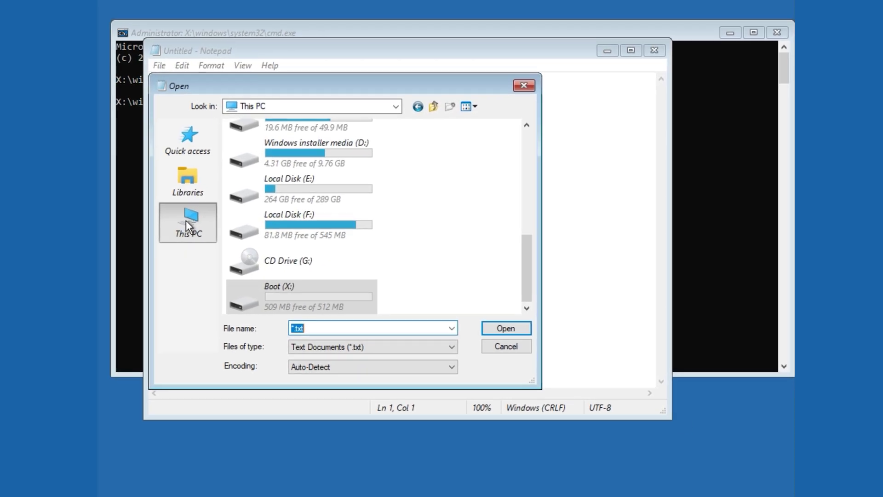
pyautogui.scroll(2, 391, 264)
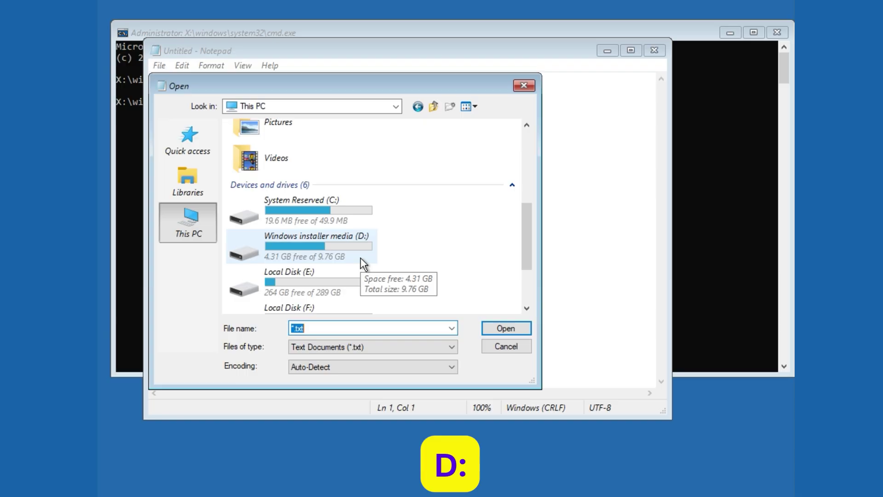
pyautogui.doubleClick(323, 250)
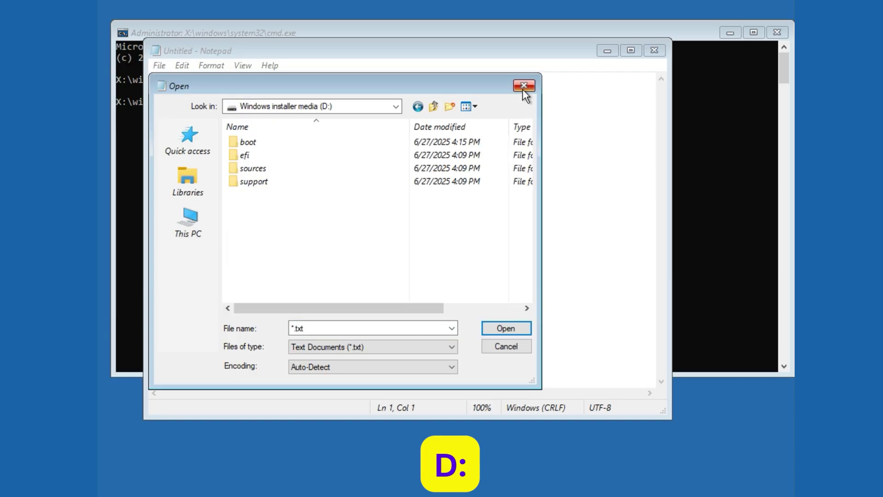
pyautogui.click(523, 88)
pyautogui.click(659, 49)
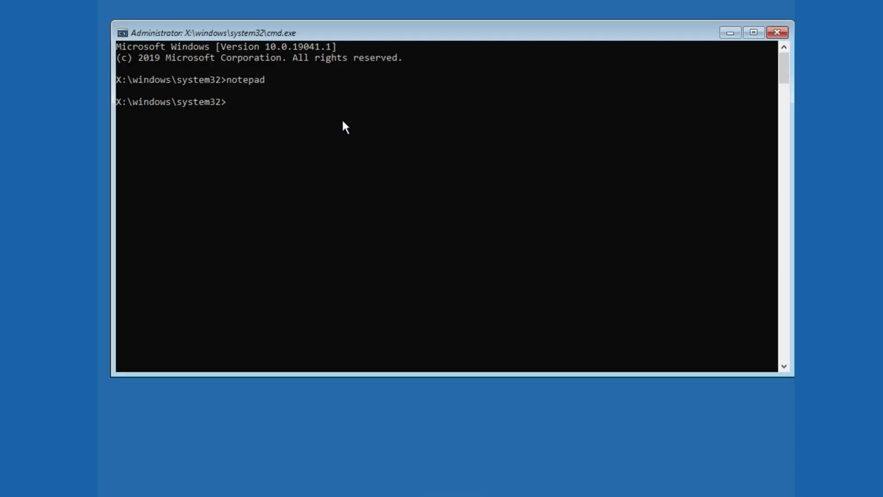
# Switch the command prompt to drive D: and list its contents with dir.
pyautogui.click(288, 122)
pyautogui.write('D:\\>di')
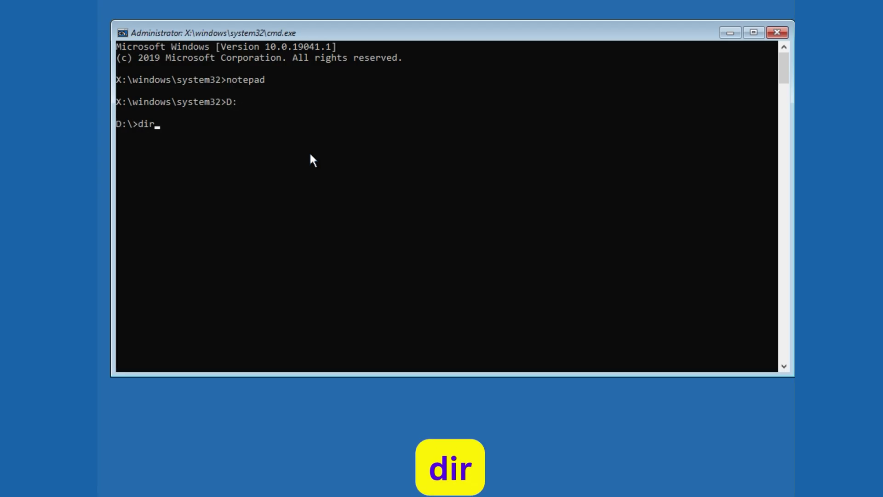
pyautogui.write('r')
pyautogui.press('Return')
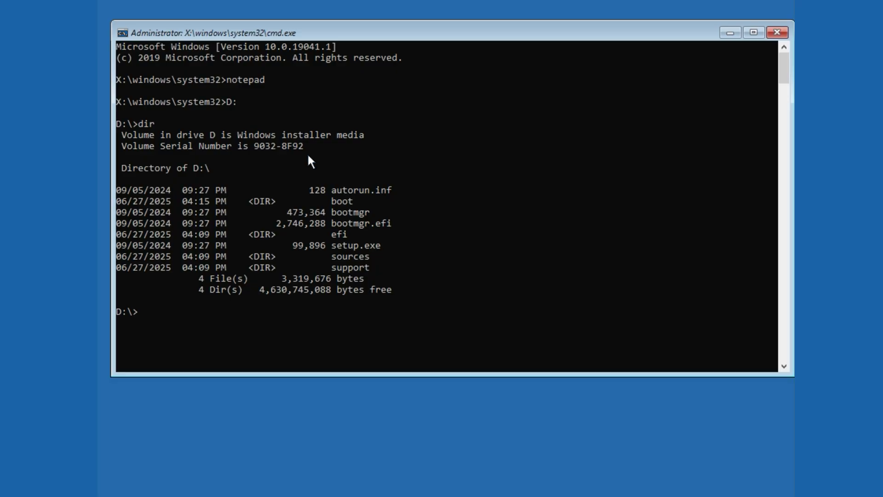
# Run setup.exe from drive D: and accept English (United States) for the install language and the time and currency format.
pyautogui.write('setup')
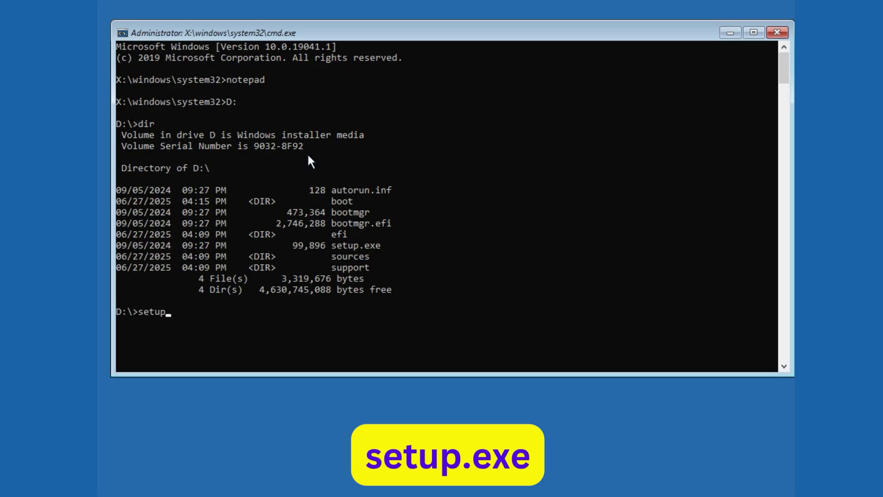
pyautogui.write('.exe')
pyautogui.press('Return')
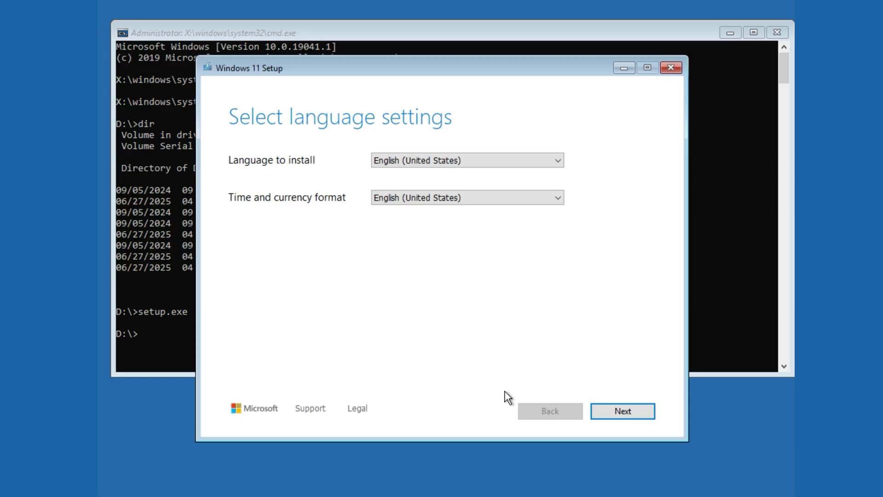
pyautogui.click(601, 407)
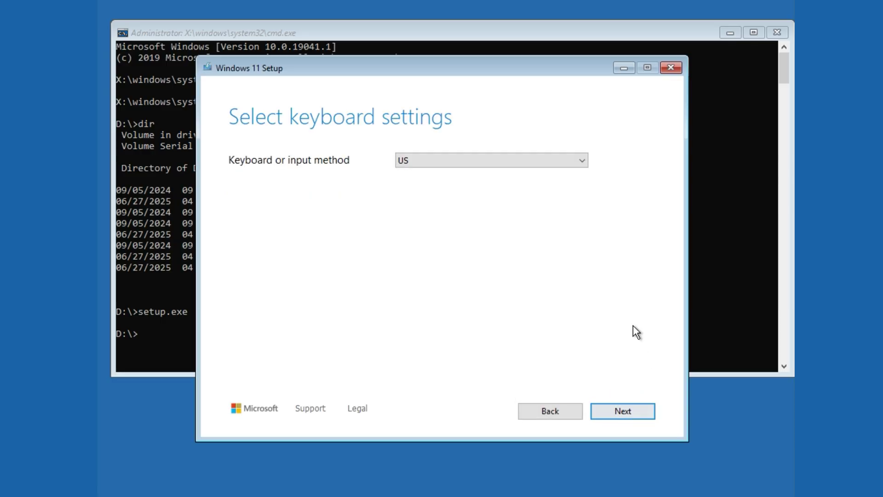
# Keep the US keyboard, choose Install Windows 11 with agreement to delete everything, and continue without a product key.
pyautogui.click(640, 409)
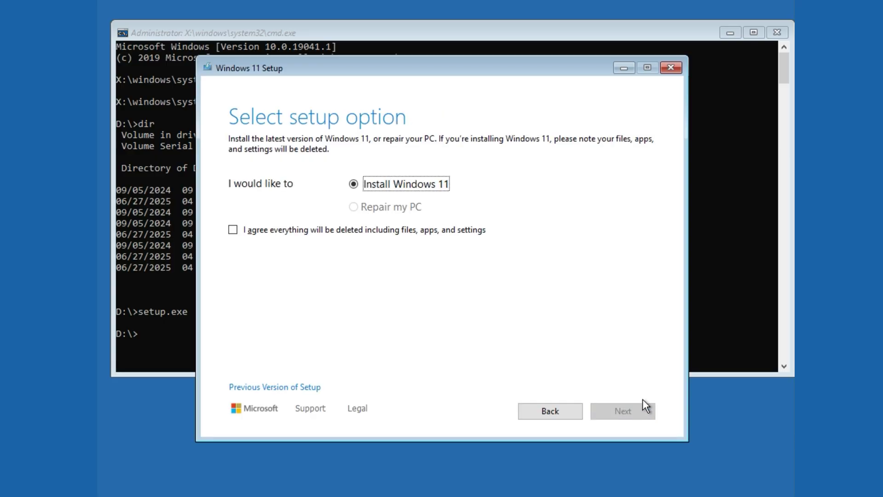
pyautogui.click(398, 230)
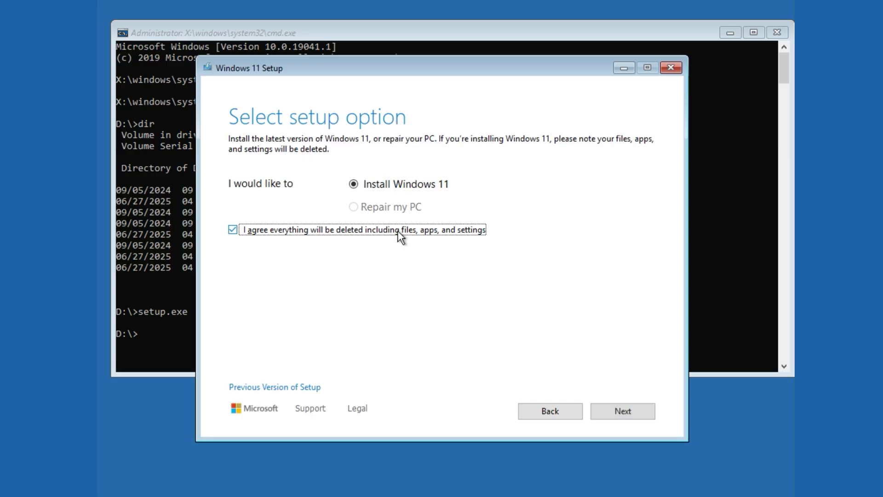
pyautogui.click(619, 412)
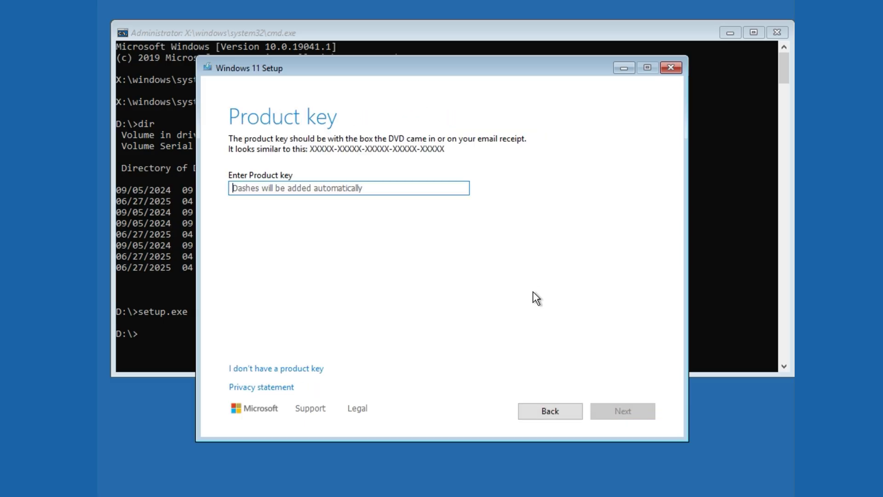
pyautogui.click(275, 369)
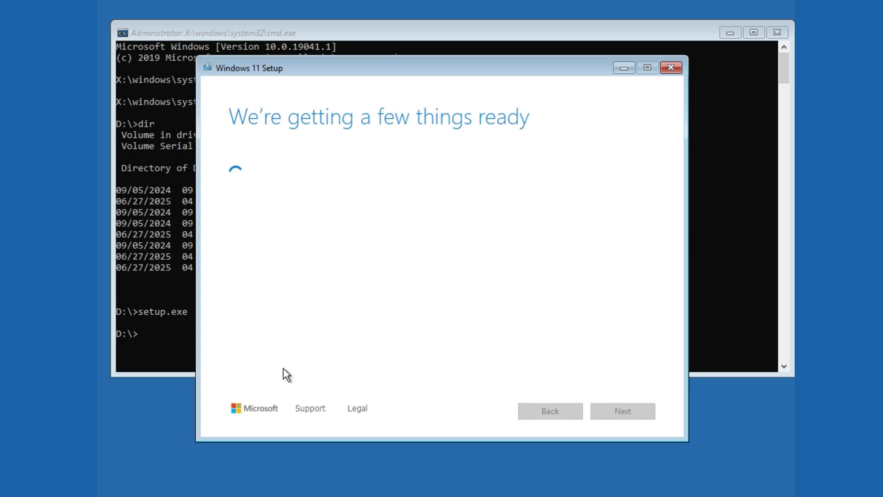
# Try to install the Windows 11 Pro image with the standard setup, and close Windows 11 Setup at the system requirements page.
pyautogui.scroll(-1, 294, 244)
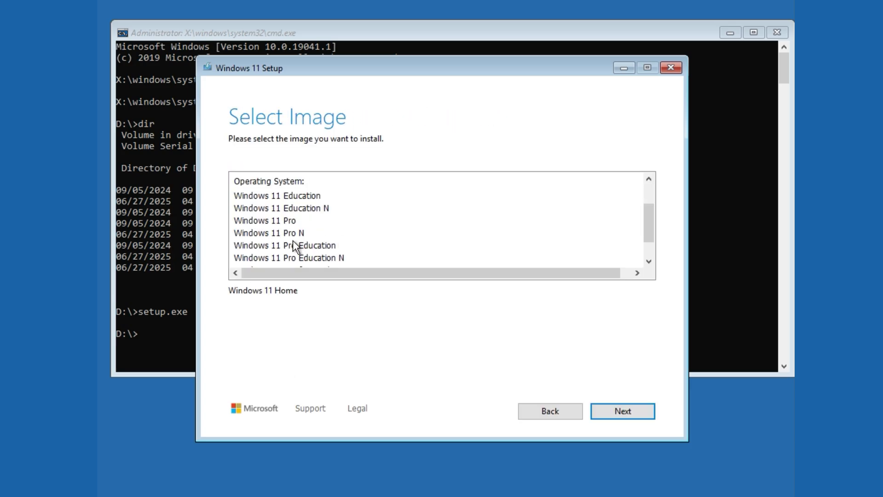
pyautogui.click(285, 223)
pyautogui.click(604, 406)
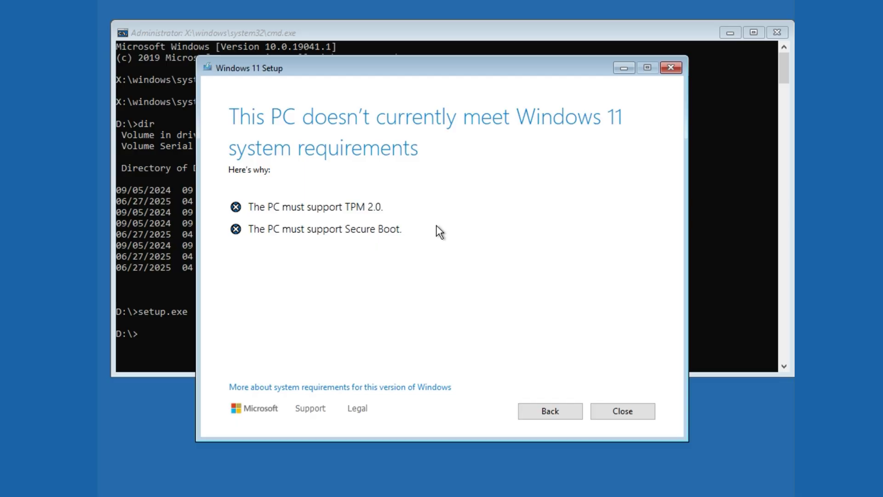
pyautogui.click(672, 69)
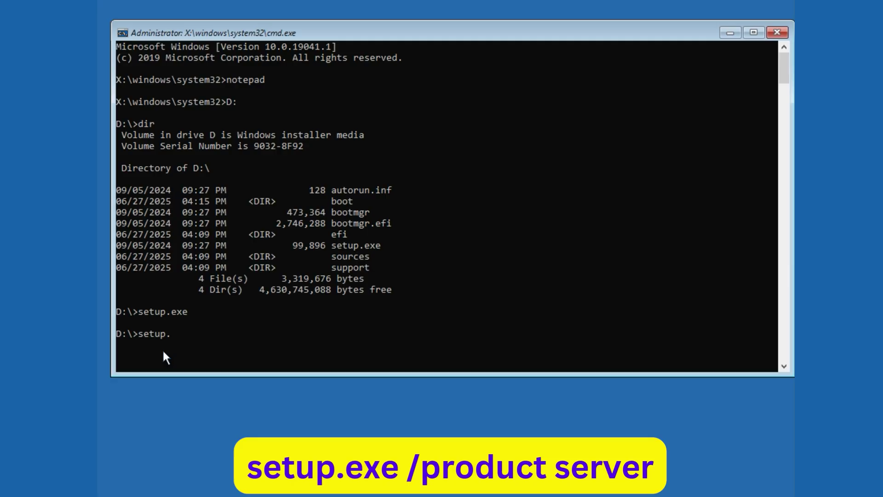
# Run setup.exe /product server from drive D: and accept English (United States) and the default keyboard settings.
pyautogui.write('/product server')
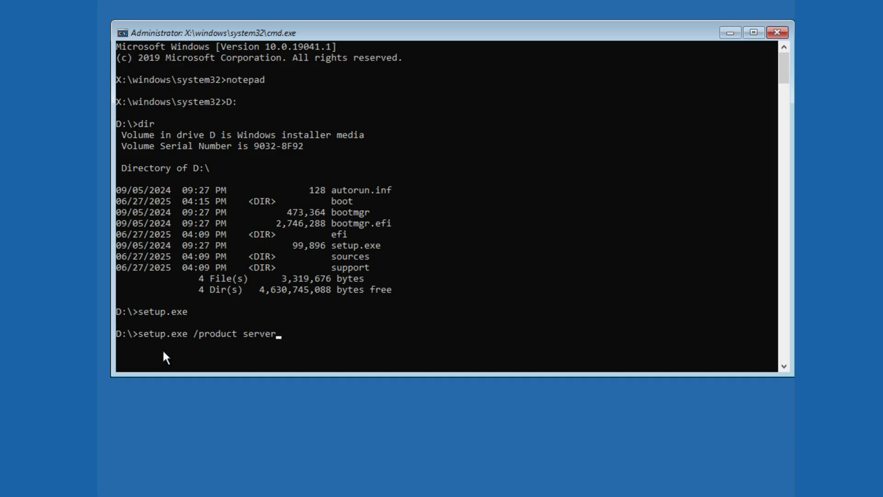
pyautogui.press('Return')
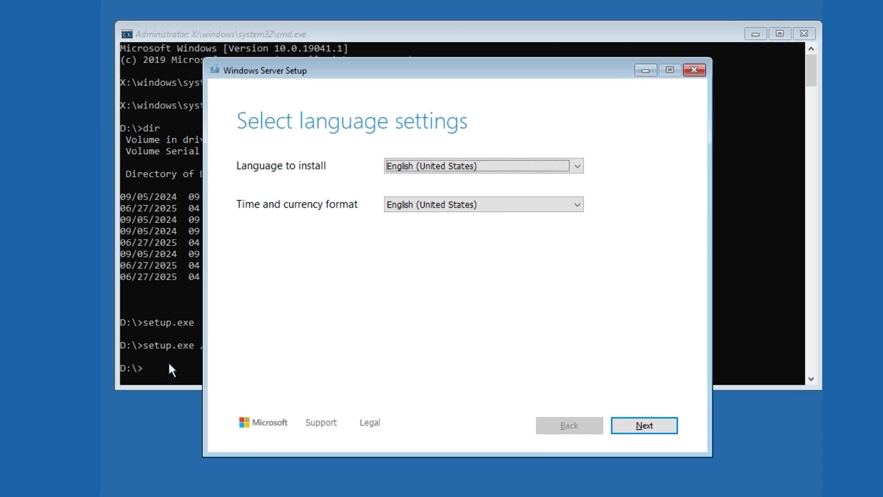
pyautogui.click(610, 409)
pyautogui.click(611, 409)
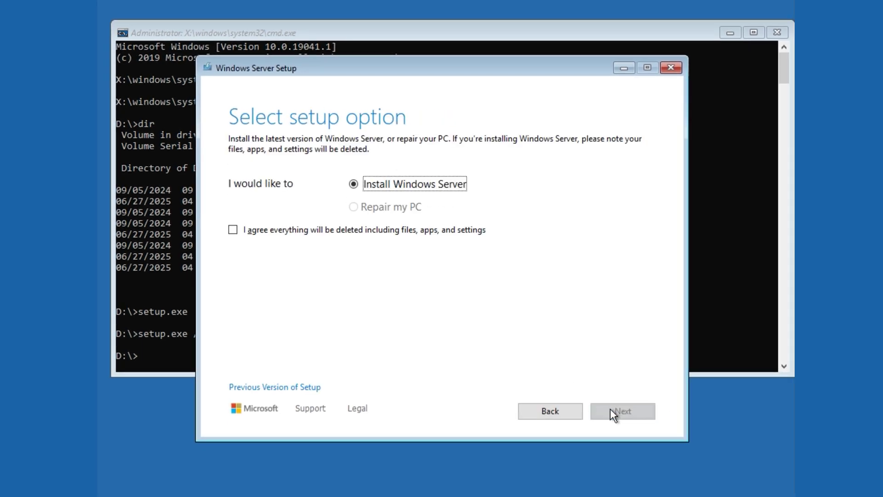
# Agree to delete all files, apps and settings, select the Windows 11 Pro image, and accept the license terms.
pyautogui.click(305, 229)
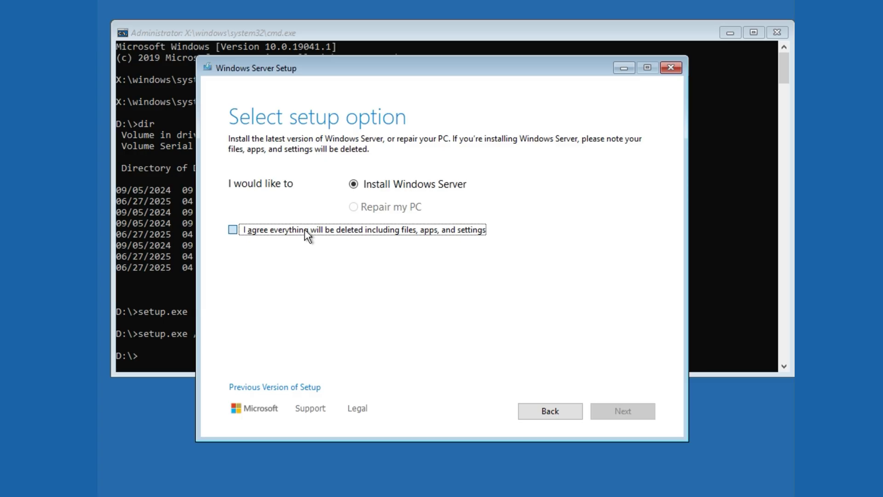
pyautogui.click(612, 415)
pyautogui.click(286, 257)
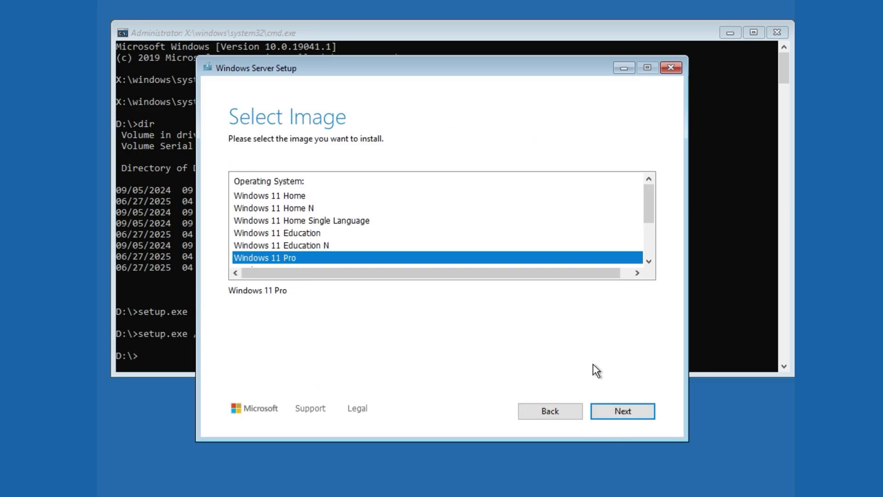
pyautogui.click(622, 410)
pyautogui.moveTo(647, 308); pyautogui.dragTo(646, 437)
pyautogui.click(618, 410)
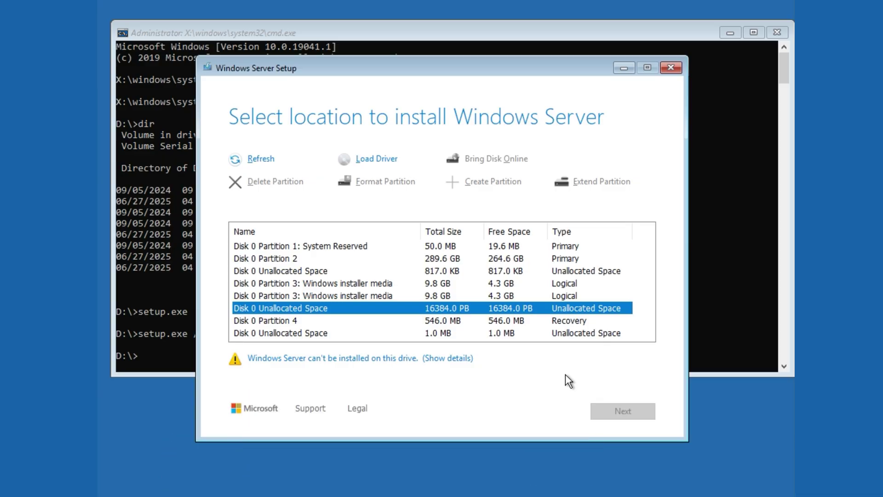
# Delete the System Reserved partition, Disk 0 Partition 2 and the Recovery partition, keeping the Windows installer media partition.
pyautogui.click(279, 247)
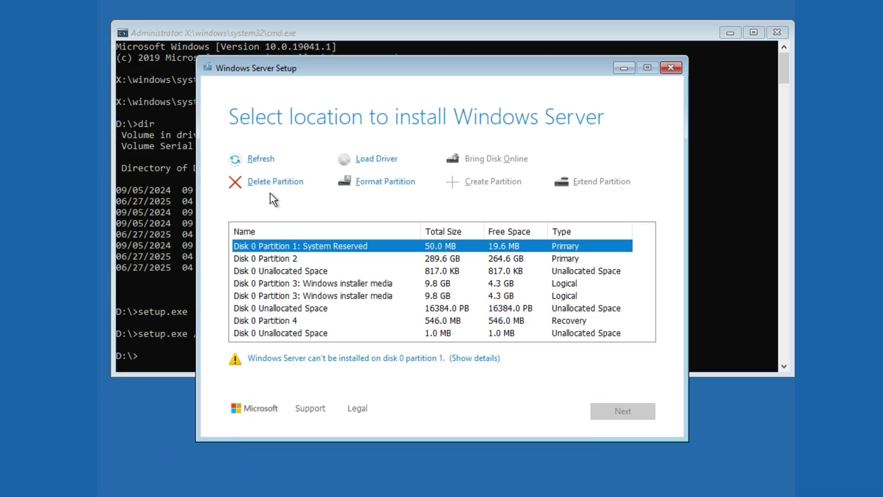
pyautogui.click(272, 184)
pyautogui.click(279, 258)
pyautogui.click(263, 183)
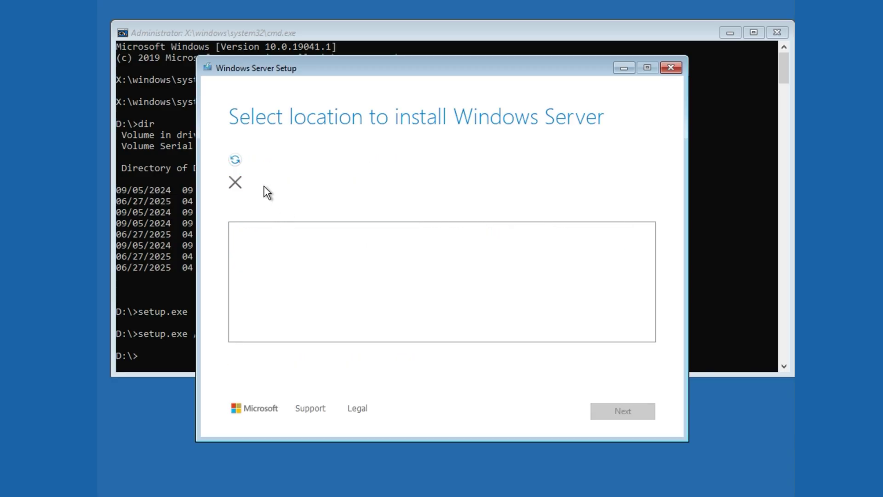
pyautogui.click(281, 295)
pyautogui.click(266, 182)
# Install Windows 11 Pro on the 289.7 GB unallocated space of Disk 0 and confirm United States as the country or region.
pyautogui.click(300, 246)
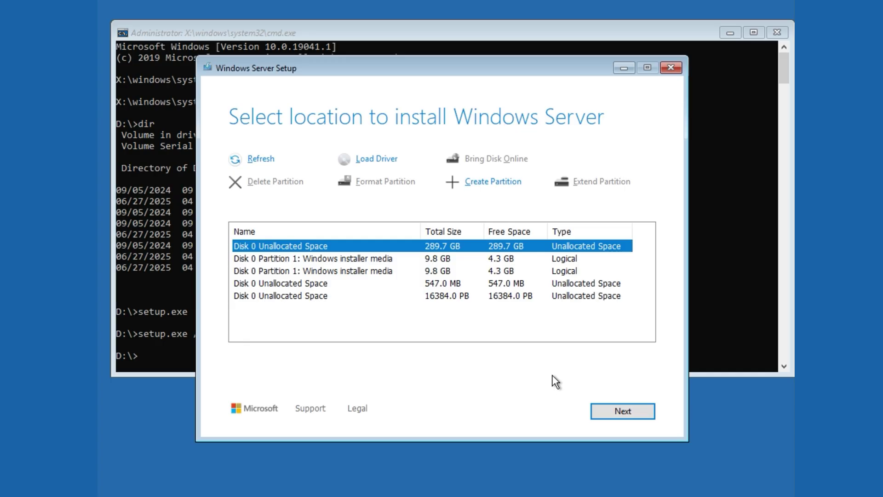
pyautogui.click(601, 405)
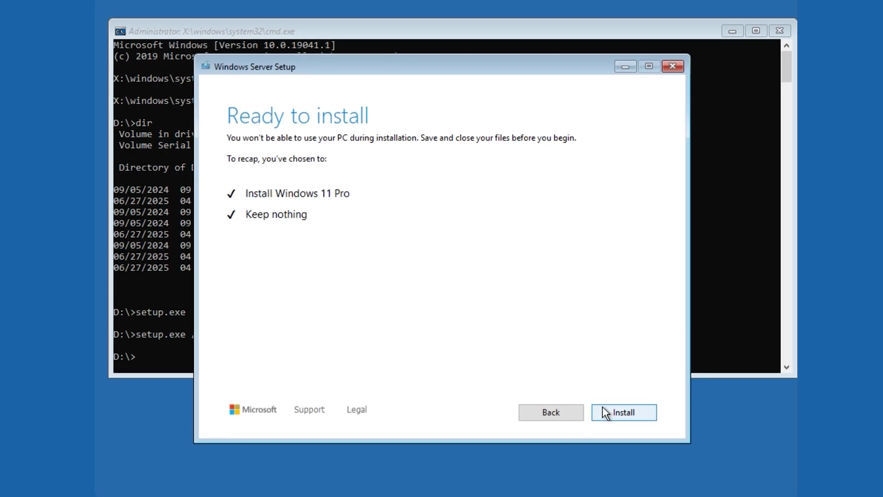
pyautogui.click(626, 416)
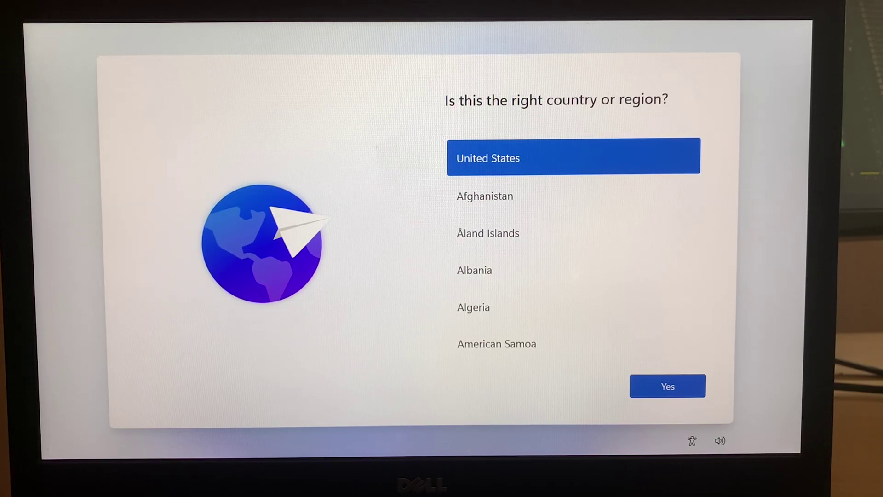
pyautogui.click(646, 385)
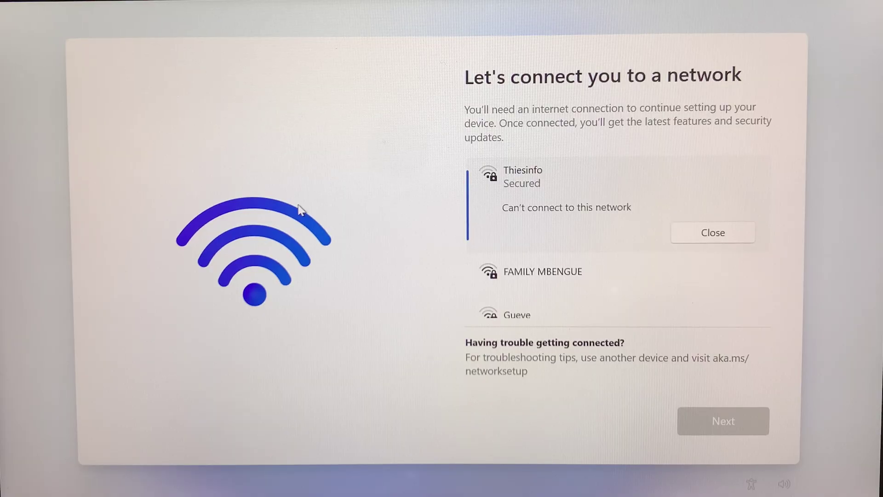
# Open a command prompt from the network connection page and run start ms-cxh:localonly.
pyautogui.hotkey('shift', 'F10')
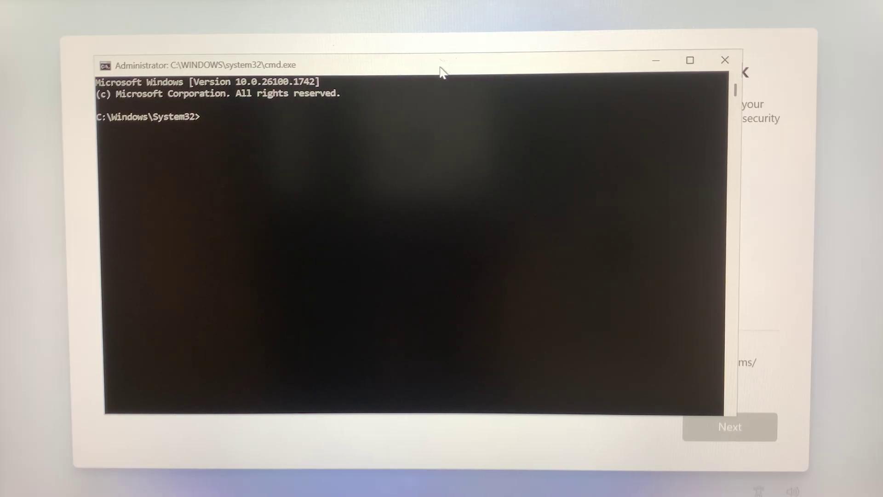
pyautogui.write('sta')
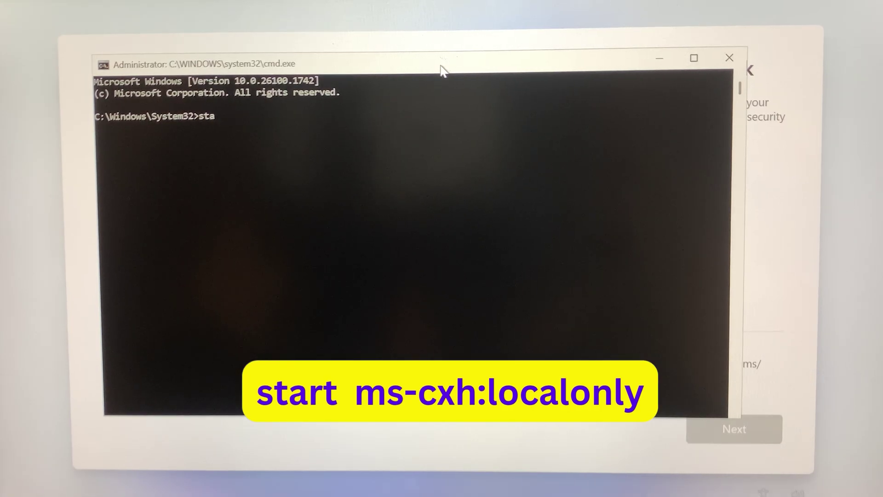
pyautogui.write('rt ')
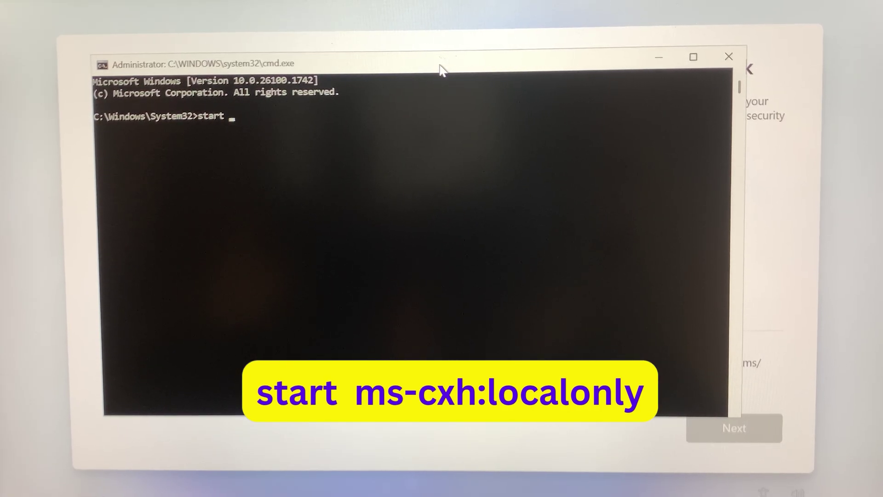
pyautogui.write('ms')
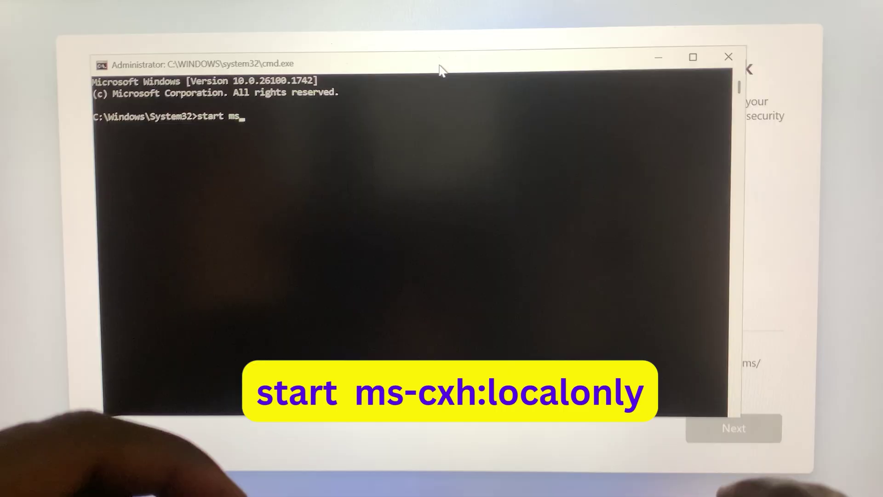
pyautogui.write('-cx')
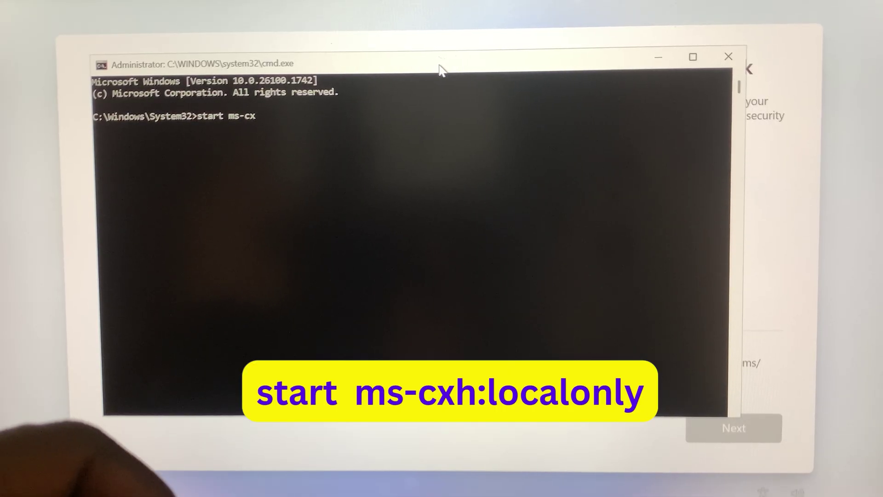
pyautogui.write('h:')
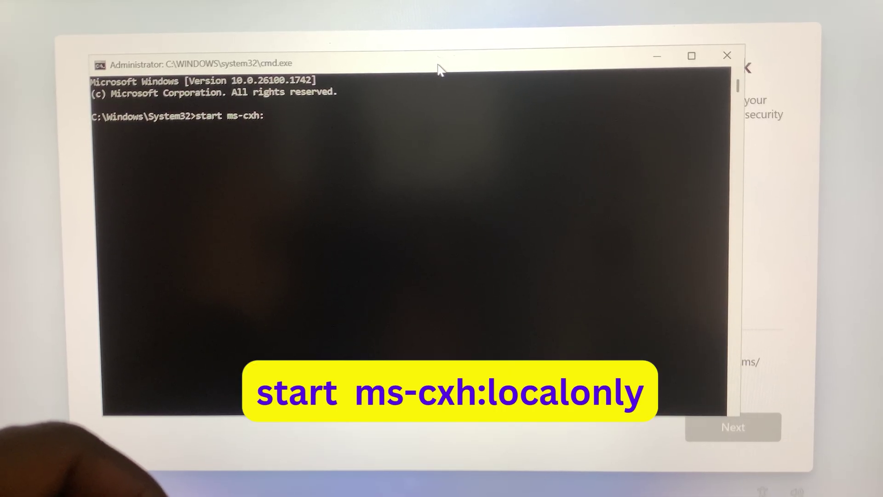
pyautogui.write('lo')
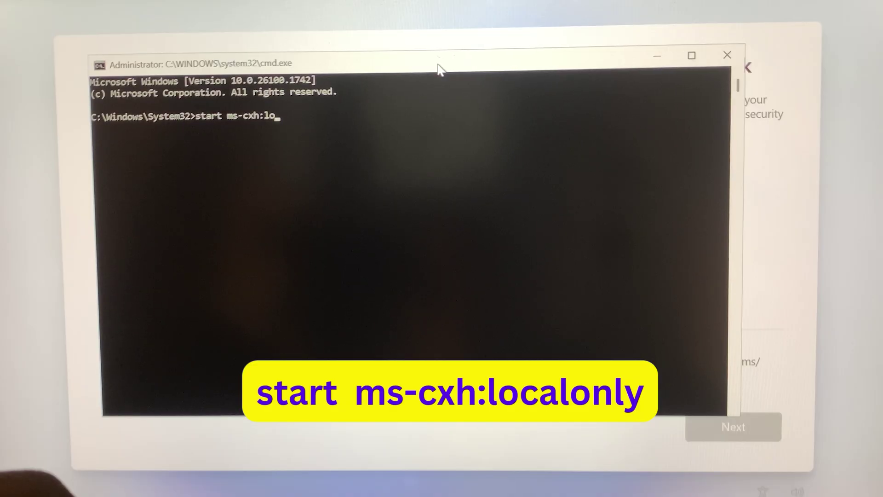
pyautogui.write('calonly')
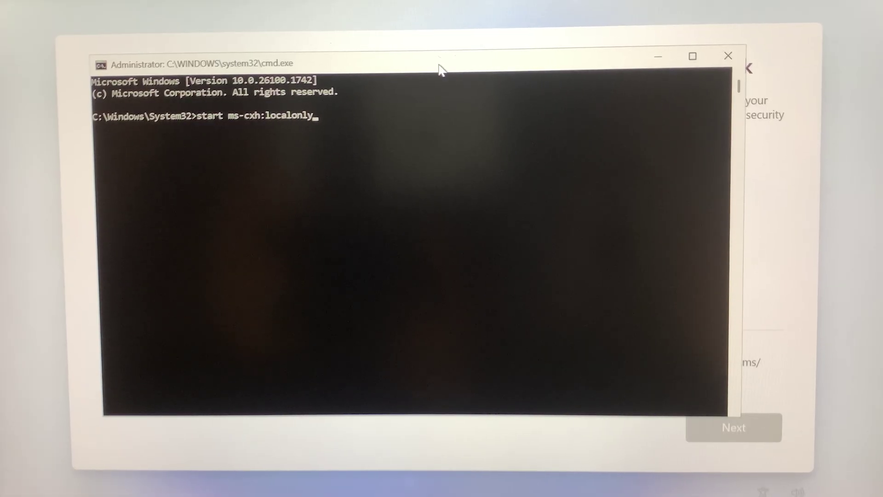
pyautogui.press('Return')
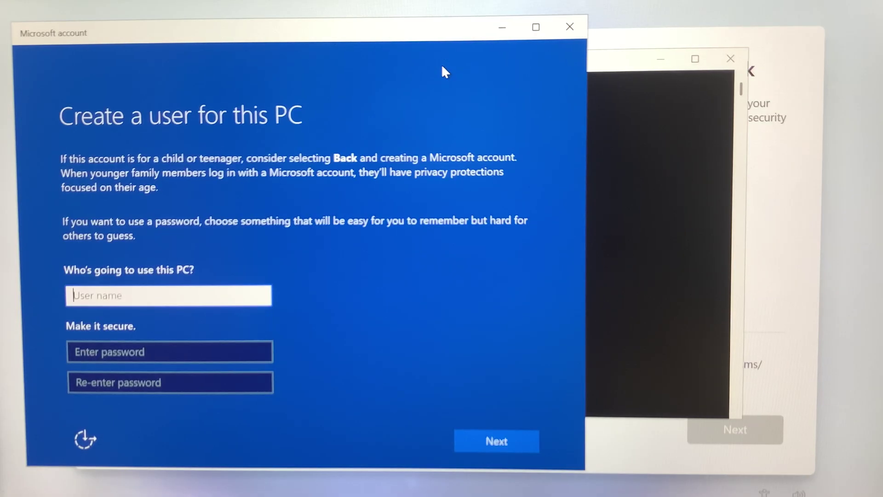
# Create a local account named user with no password and accept the default privacy settings.
pyautogui.write('u')
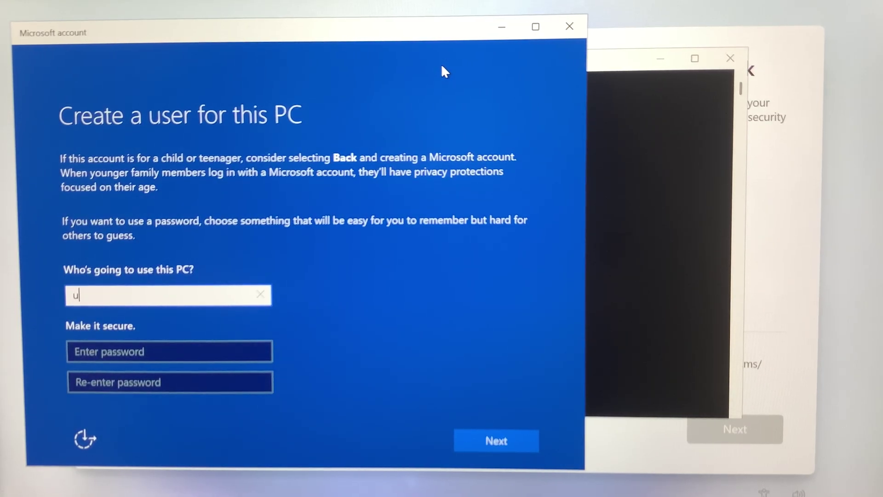
pyautogui.write('ser')
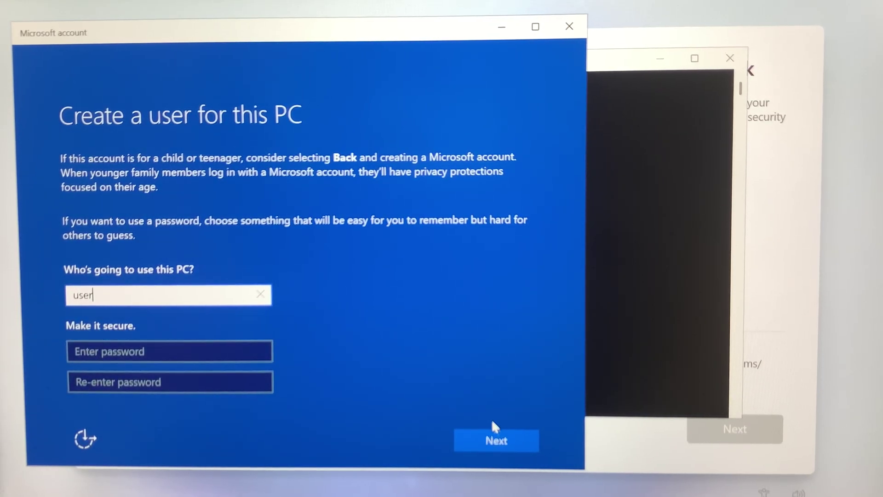
pyautogui.click(493, 437)
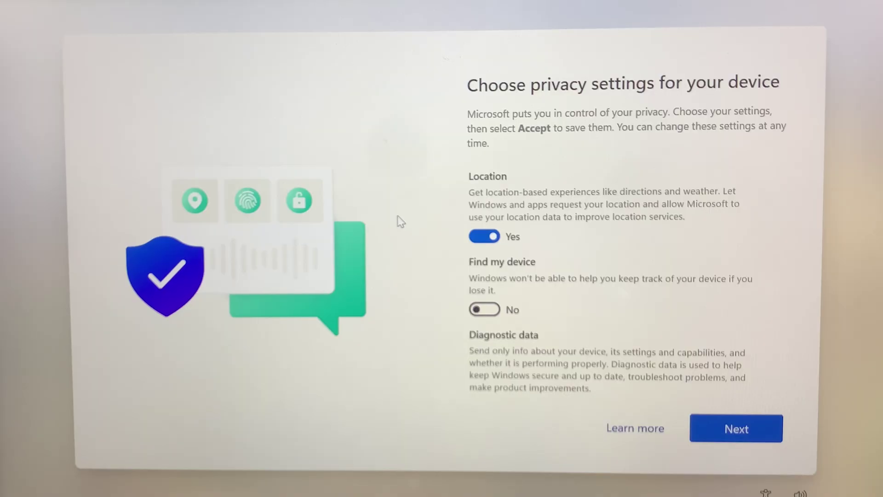
pyautogui.click(721, 426)
pyautogui.click(721, 426)
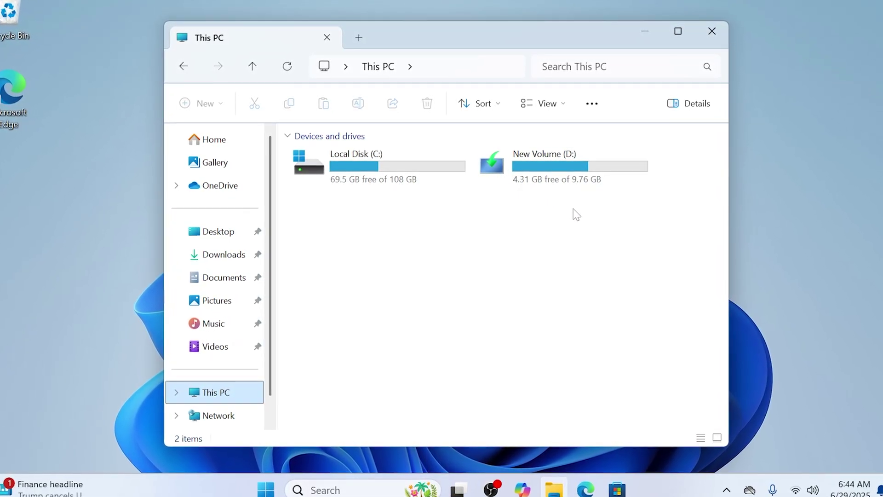
# Quick format the New Volume (D:) drive as NTFS with a 4096-byte allocation unit size, confirming the data erasure.
pyautogui.rightClick(537, 167)
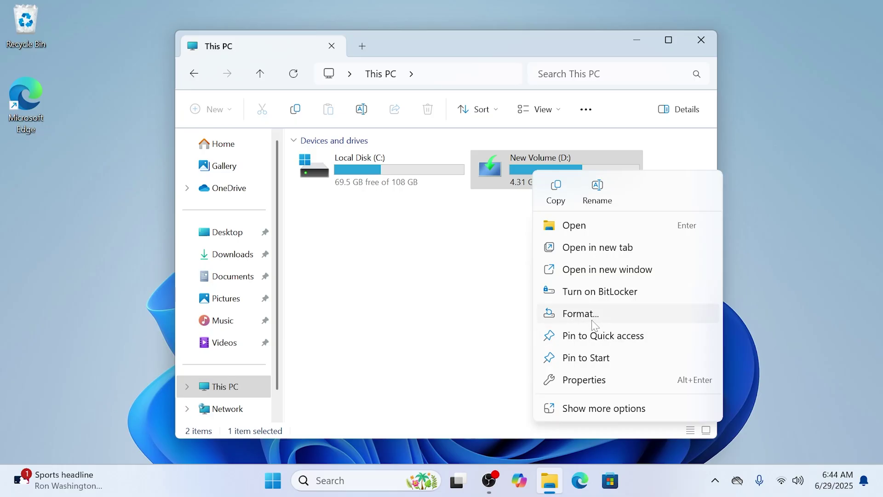
pyautogui.click(581, 314)
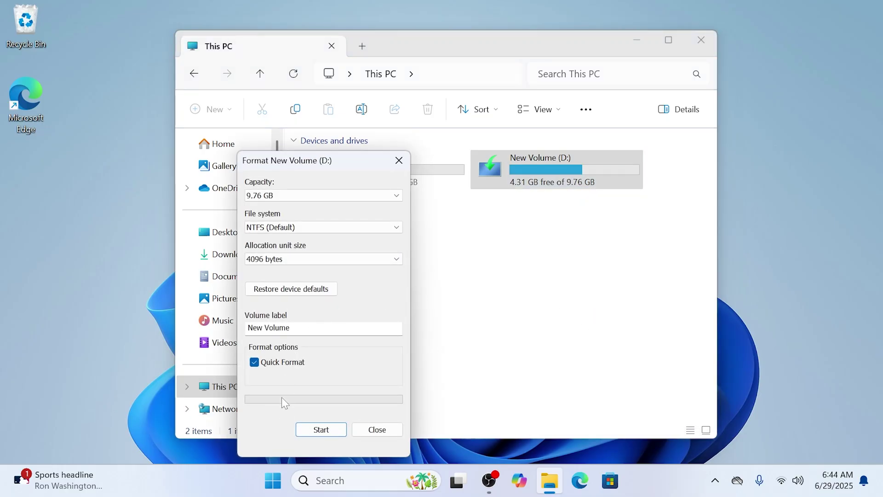
pyautogui.click(320, 430)
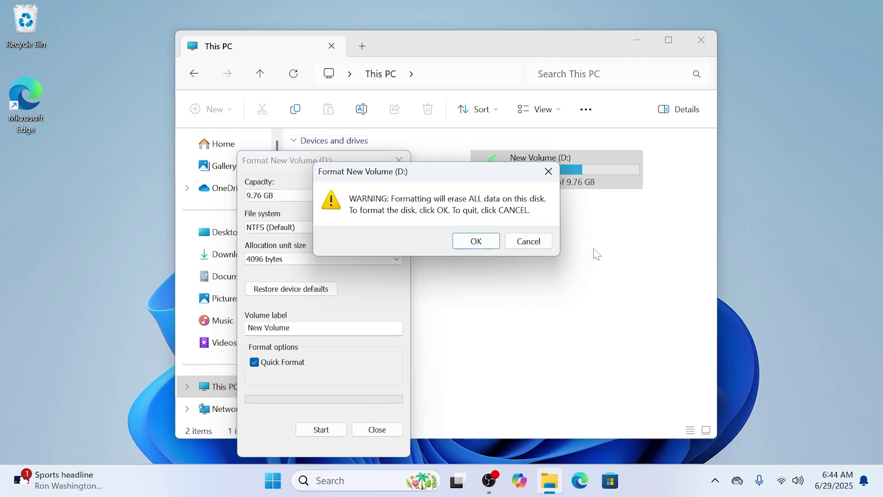
pyautogui.click(476, 242)
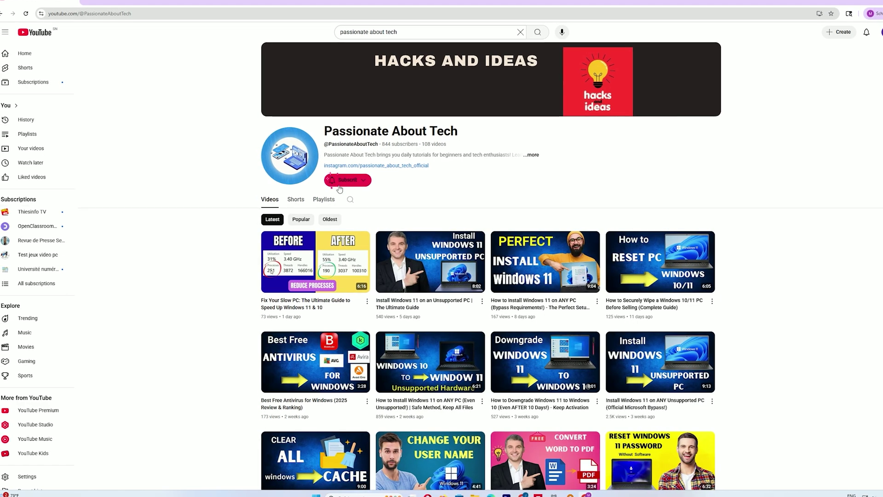
# On YouTube, subscribe to the Passionate About Tech channel and turn on all its notifications.
pyautogui.click(332, 179)
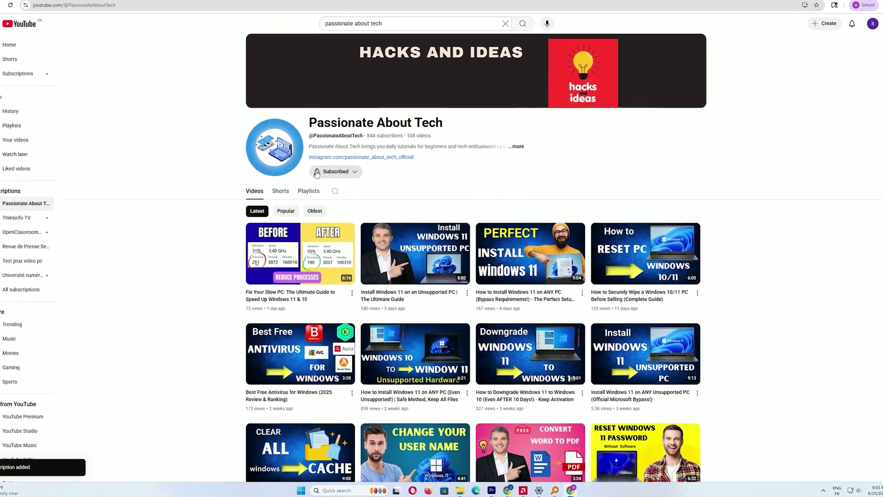
pyautogui.click(345, 175)
pyautogui.click(323, 192)
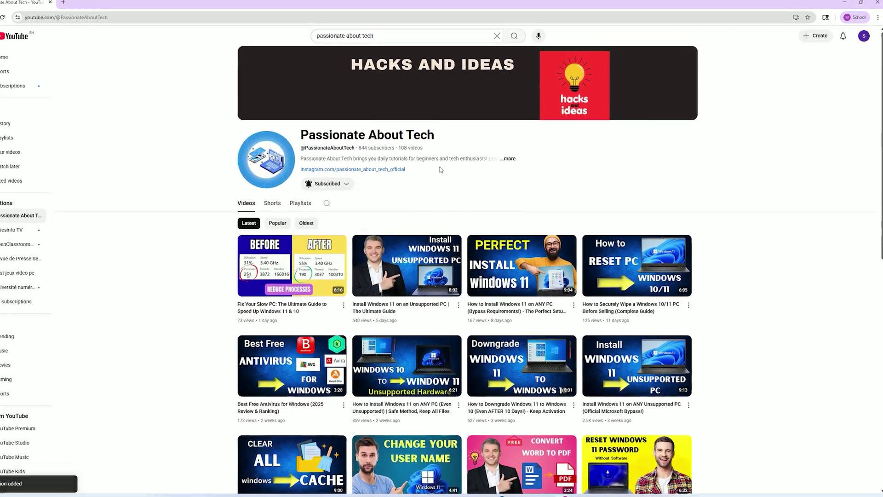